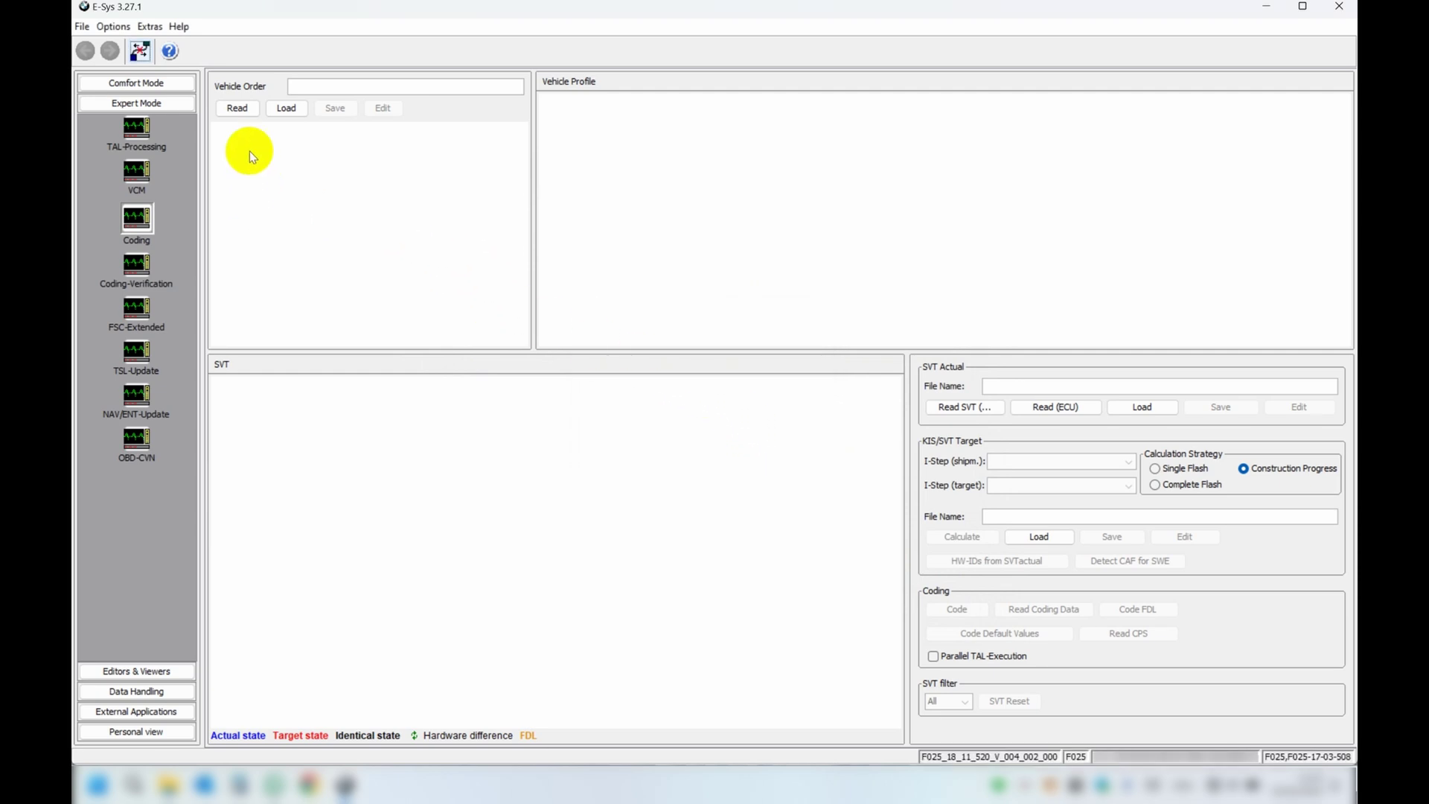
Read the vehicle order from the car in the Coding module and expand its FA node
left_click(159, 108)
left_click(239, 110)
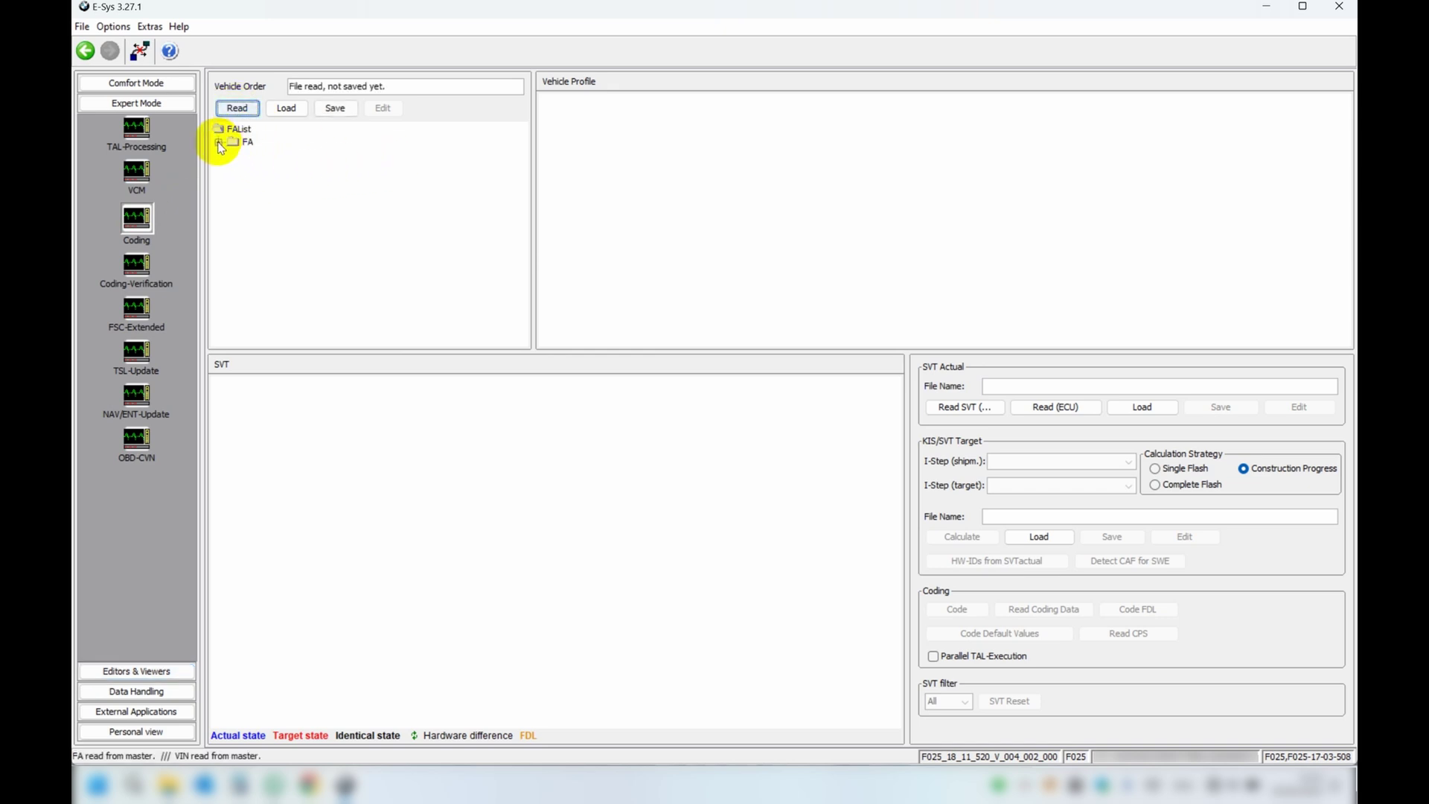
left_click(218, 142)
left_click(250, 141)
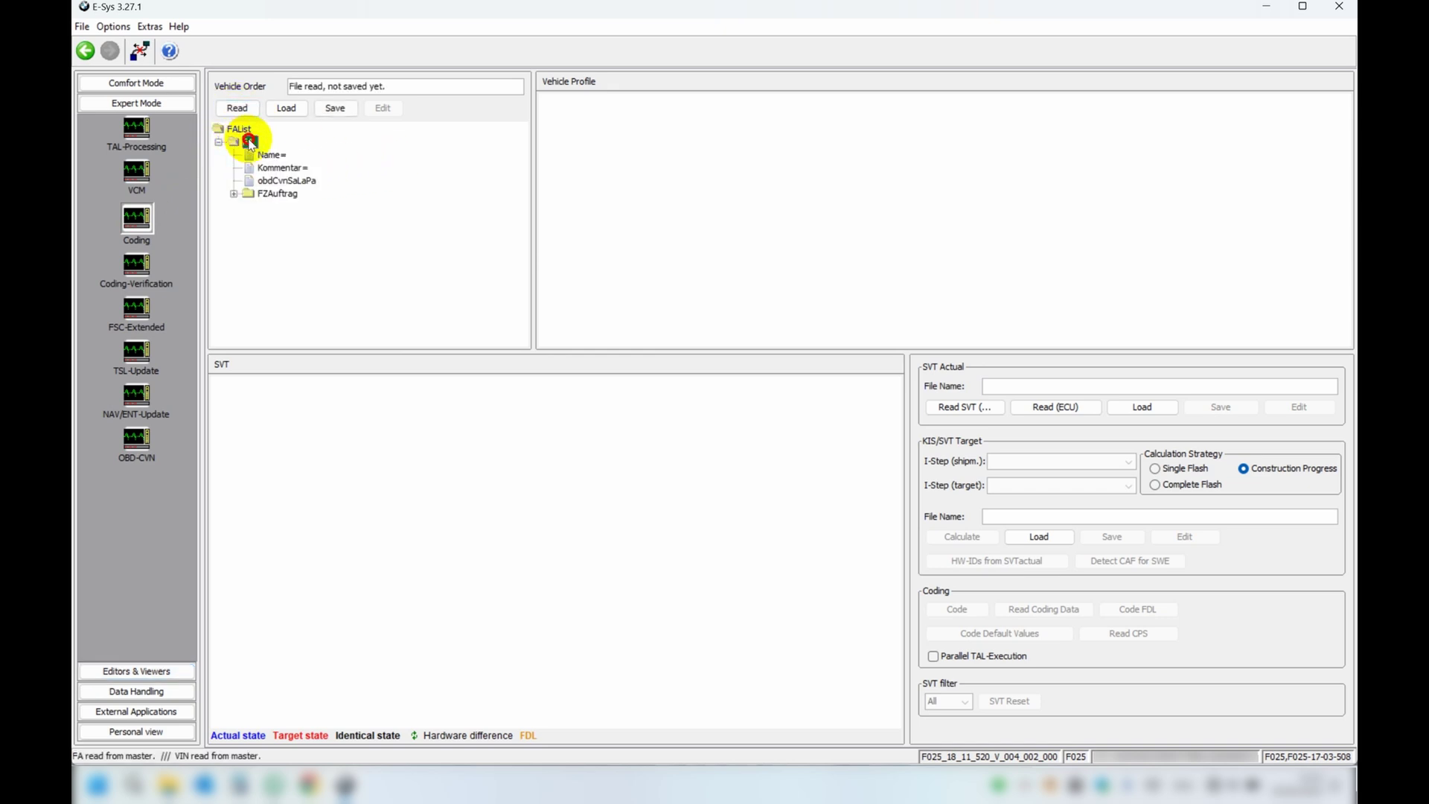
Save the vehicle order to the Desktop as FA_original
left_click(335, 108)
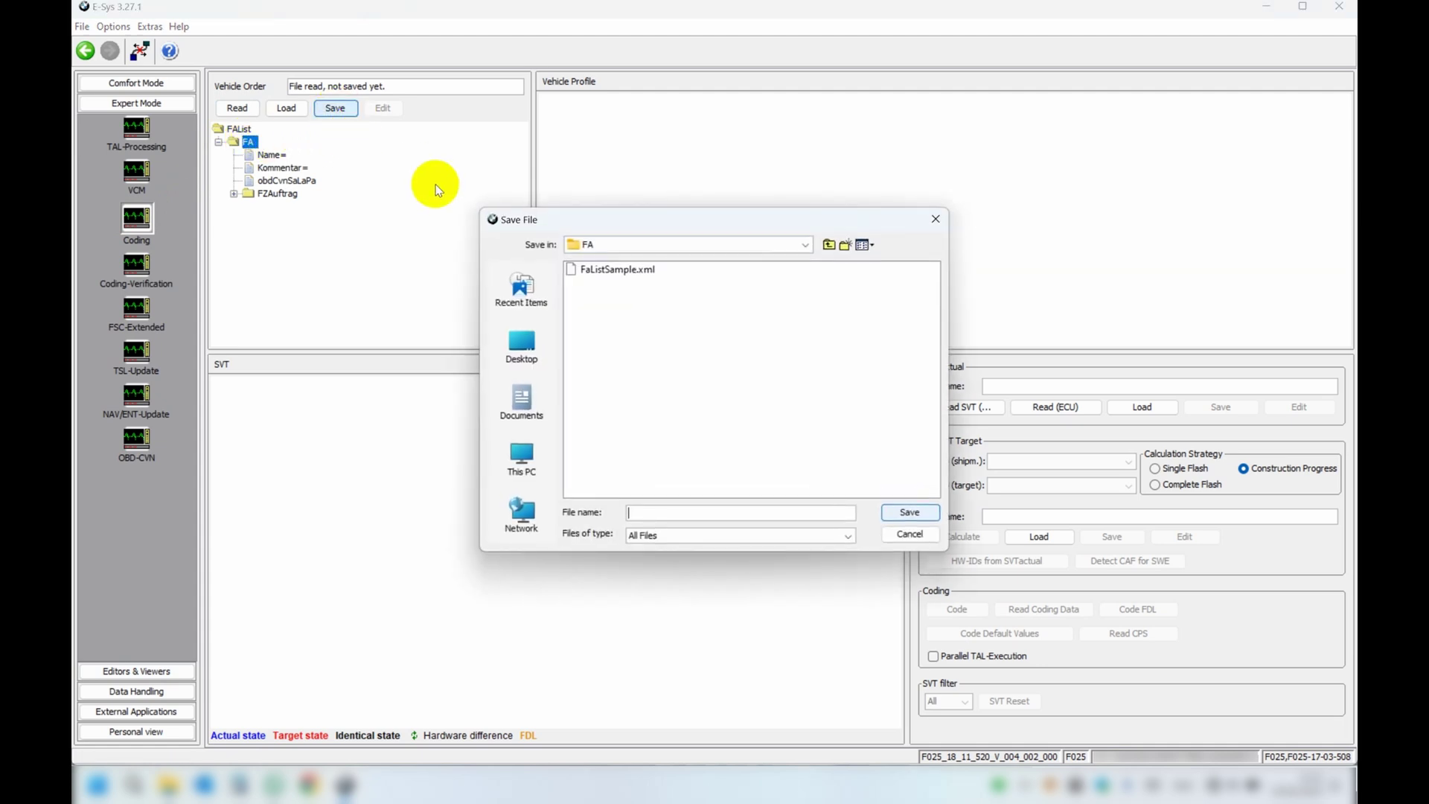
left_click(537, 357)
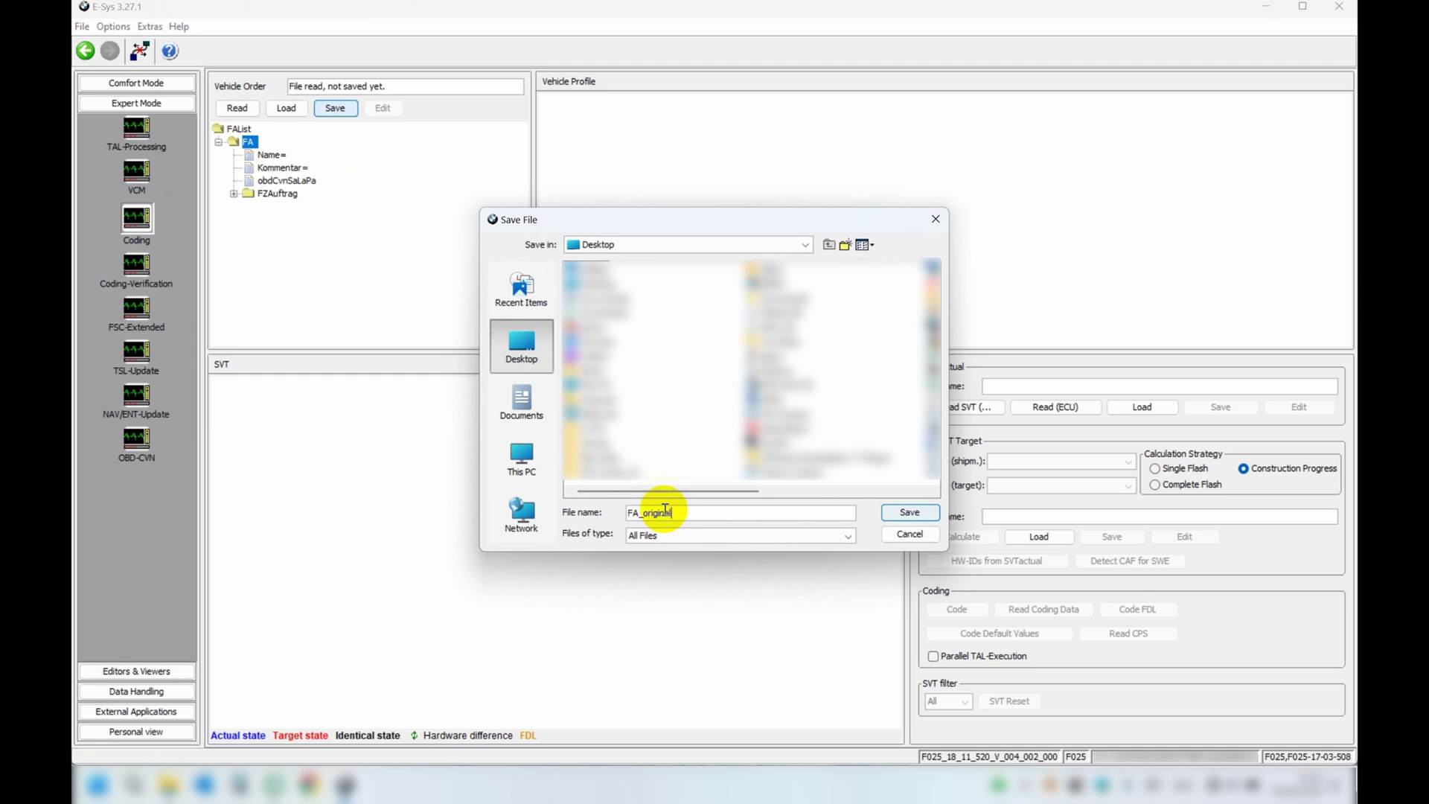
left_click(908, 512)
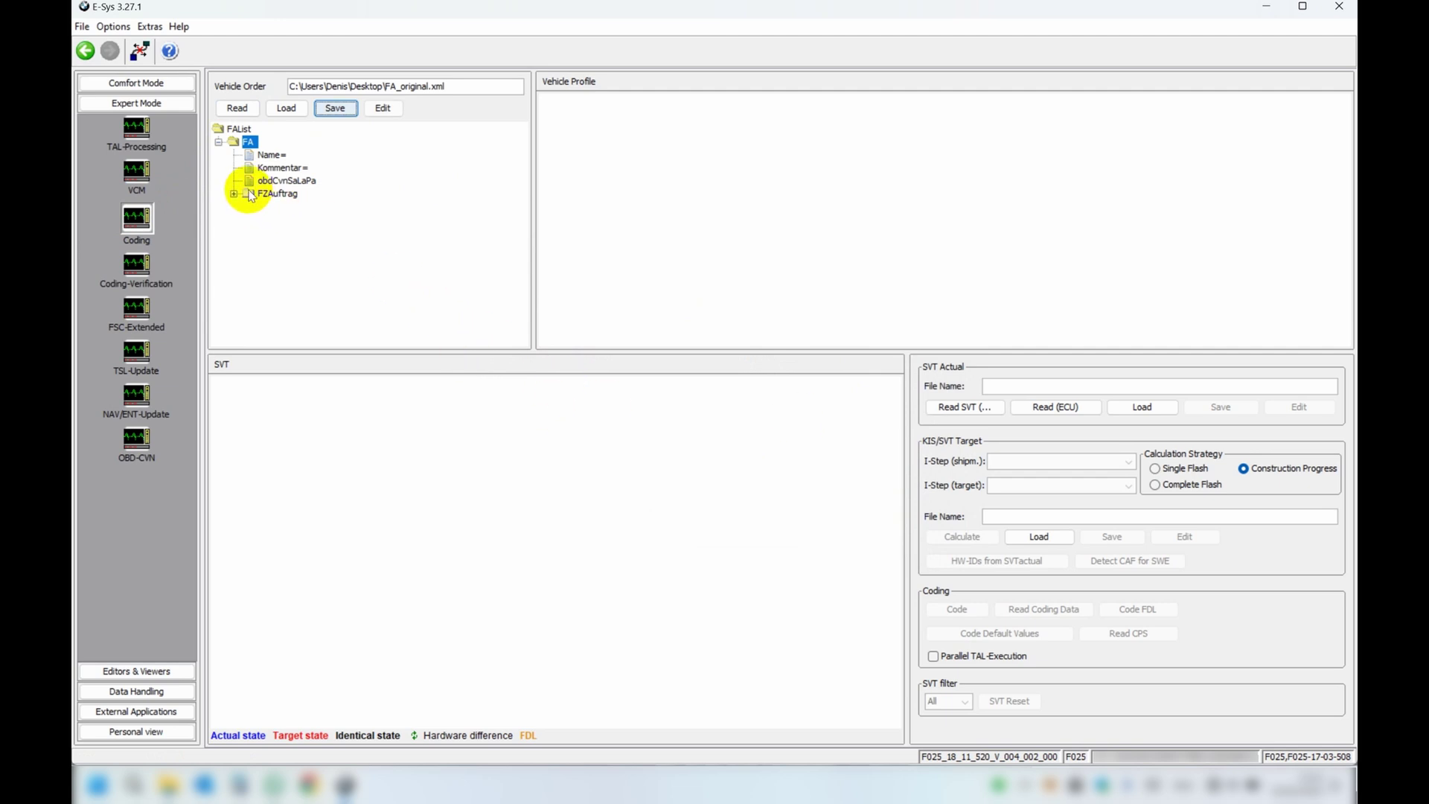
Open the saved vehicle order in the FA-Editor and display the SALAPA-Element code list under FZAuftrag, Type
left_click(384, 109)
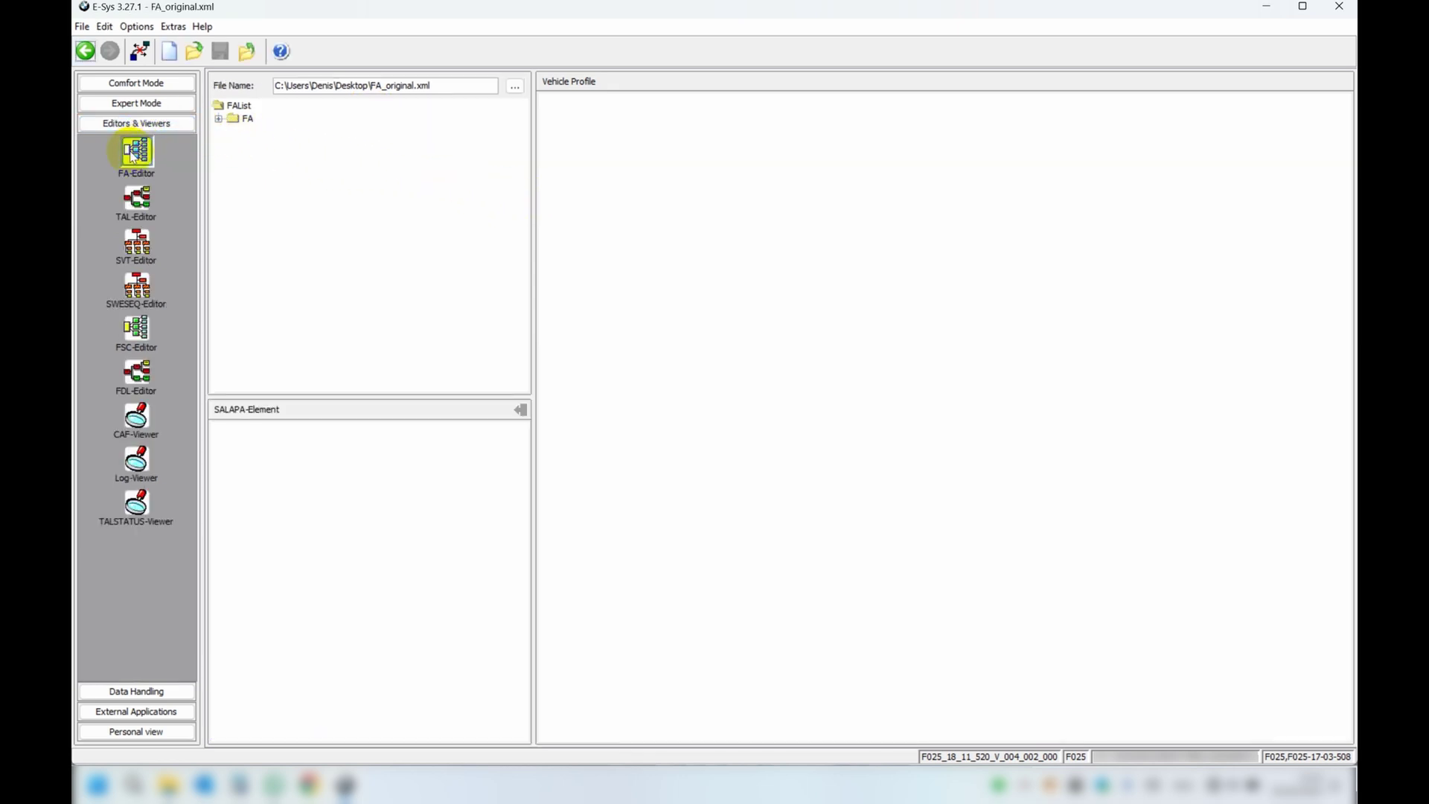
left_click(218, 119)
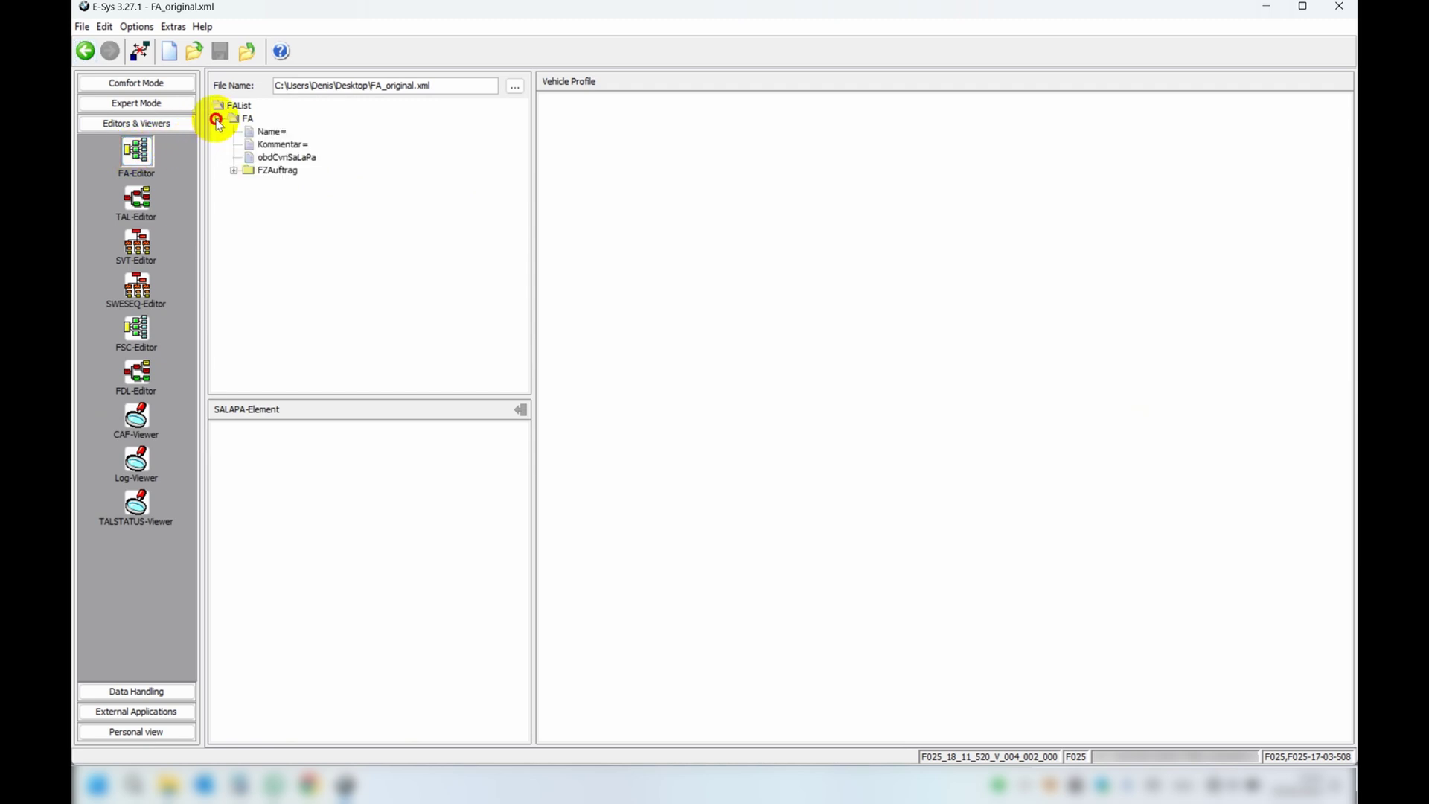
left_click(233, 170)
left_click(249, 195)
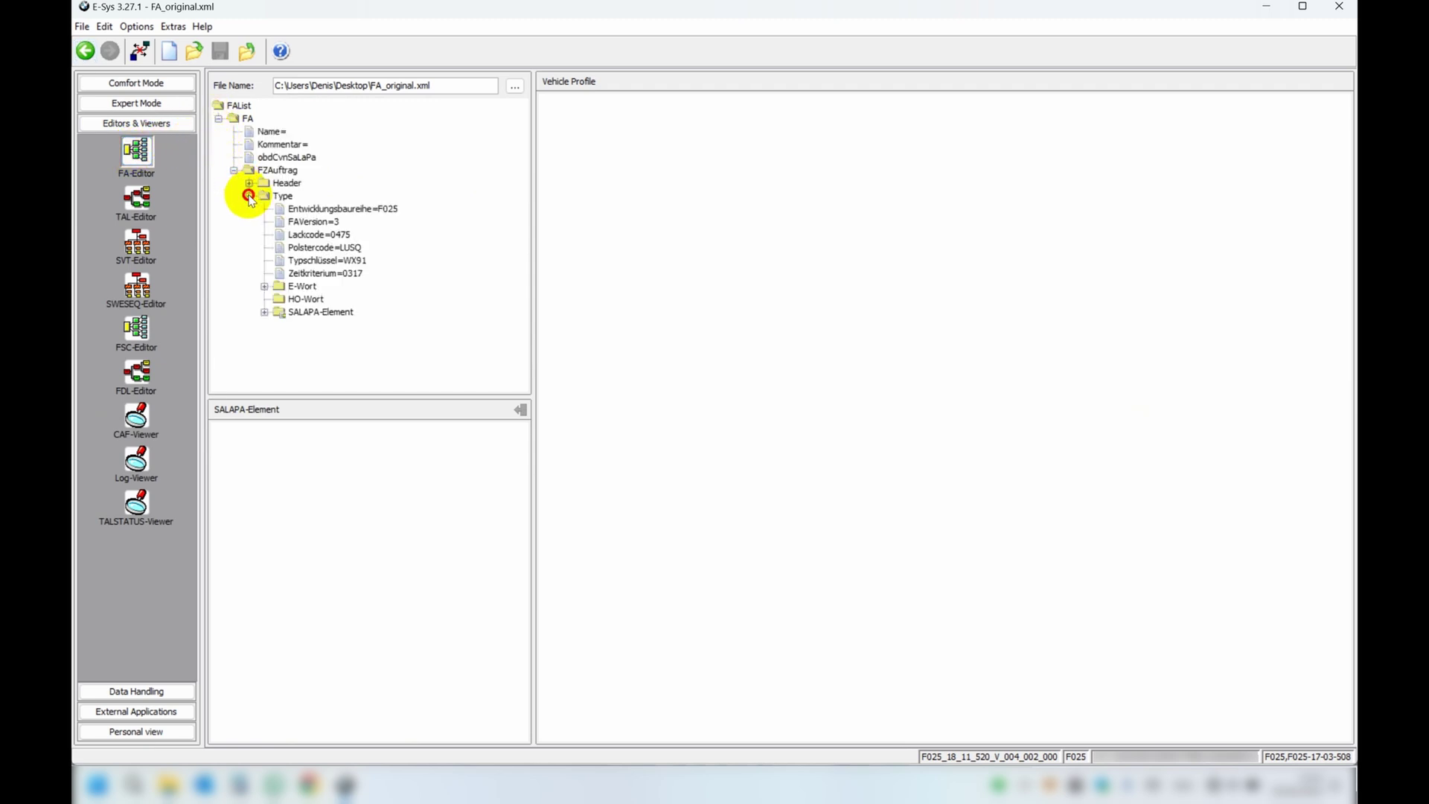
left_click(265, 312)
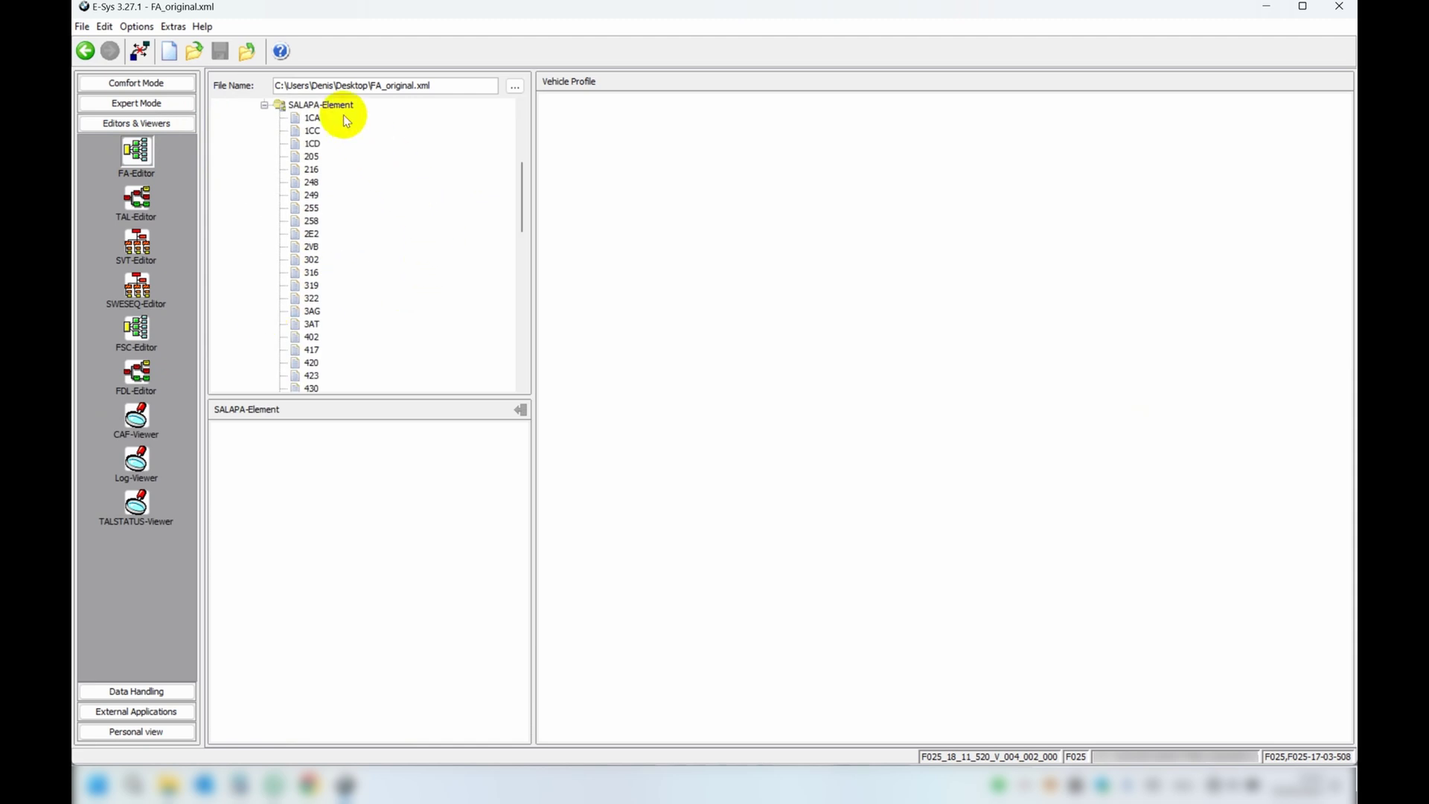
left_click(312, 104)
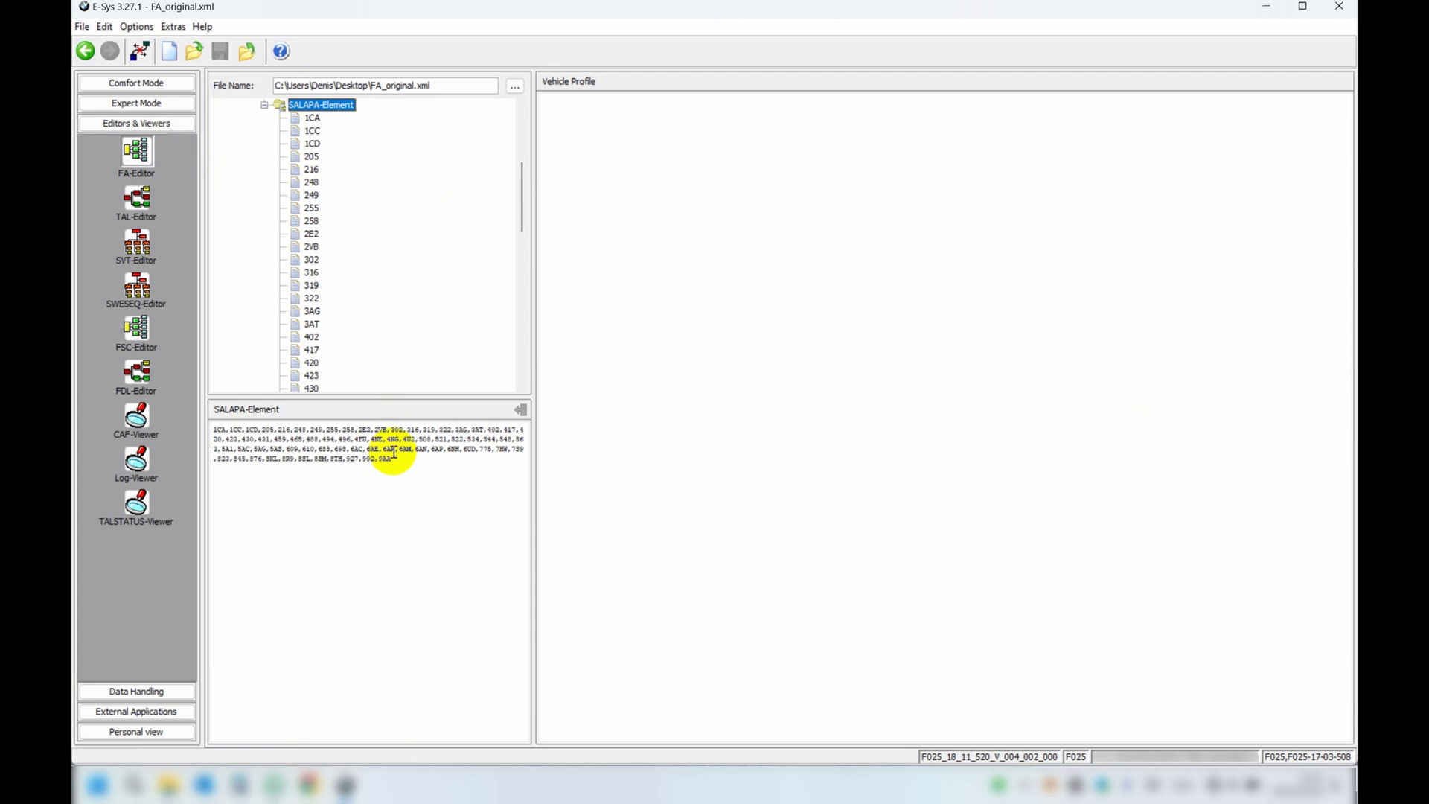
Delete the code 2VB from the SALAPA-Element list
left_click(380, 429)
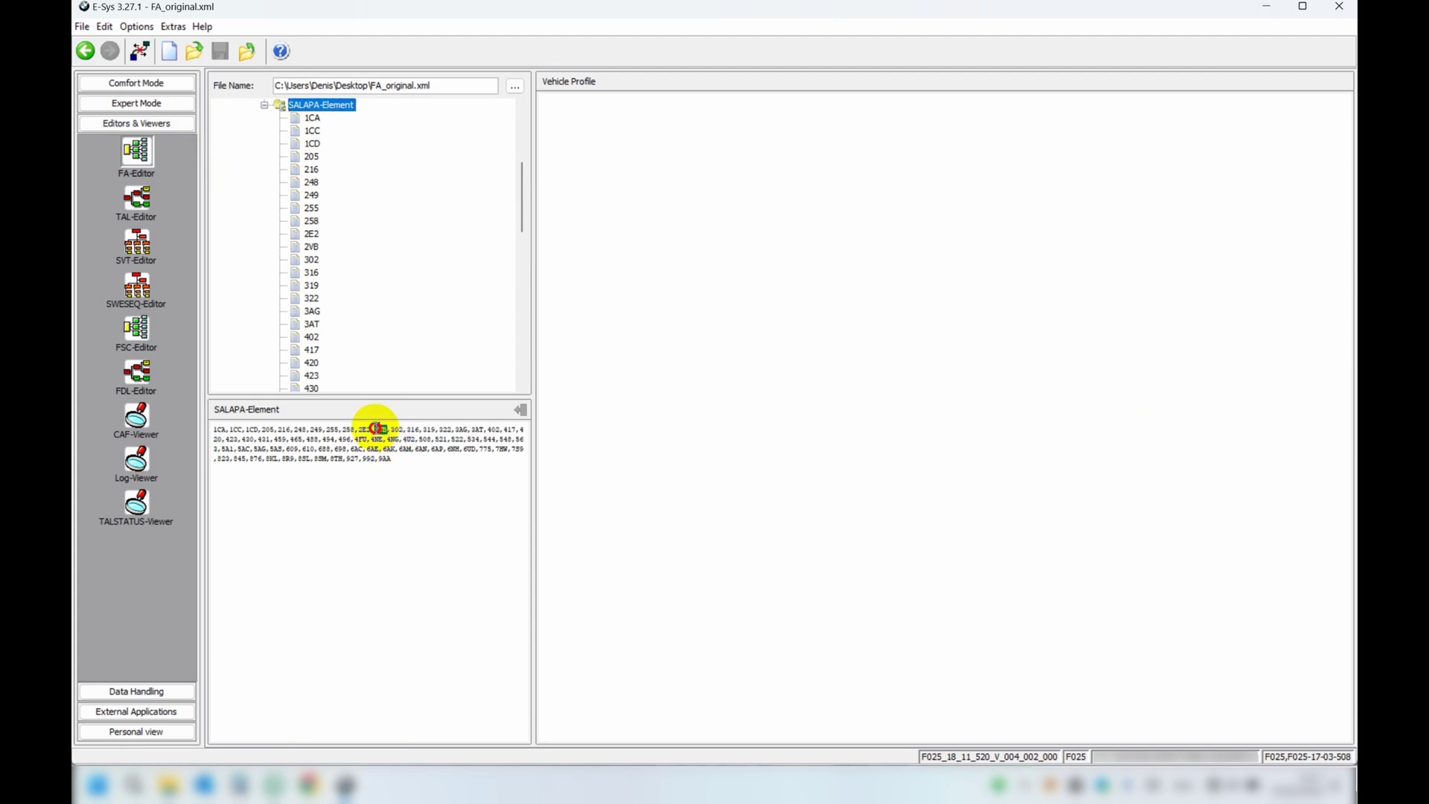
double_click(379, 429)
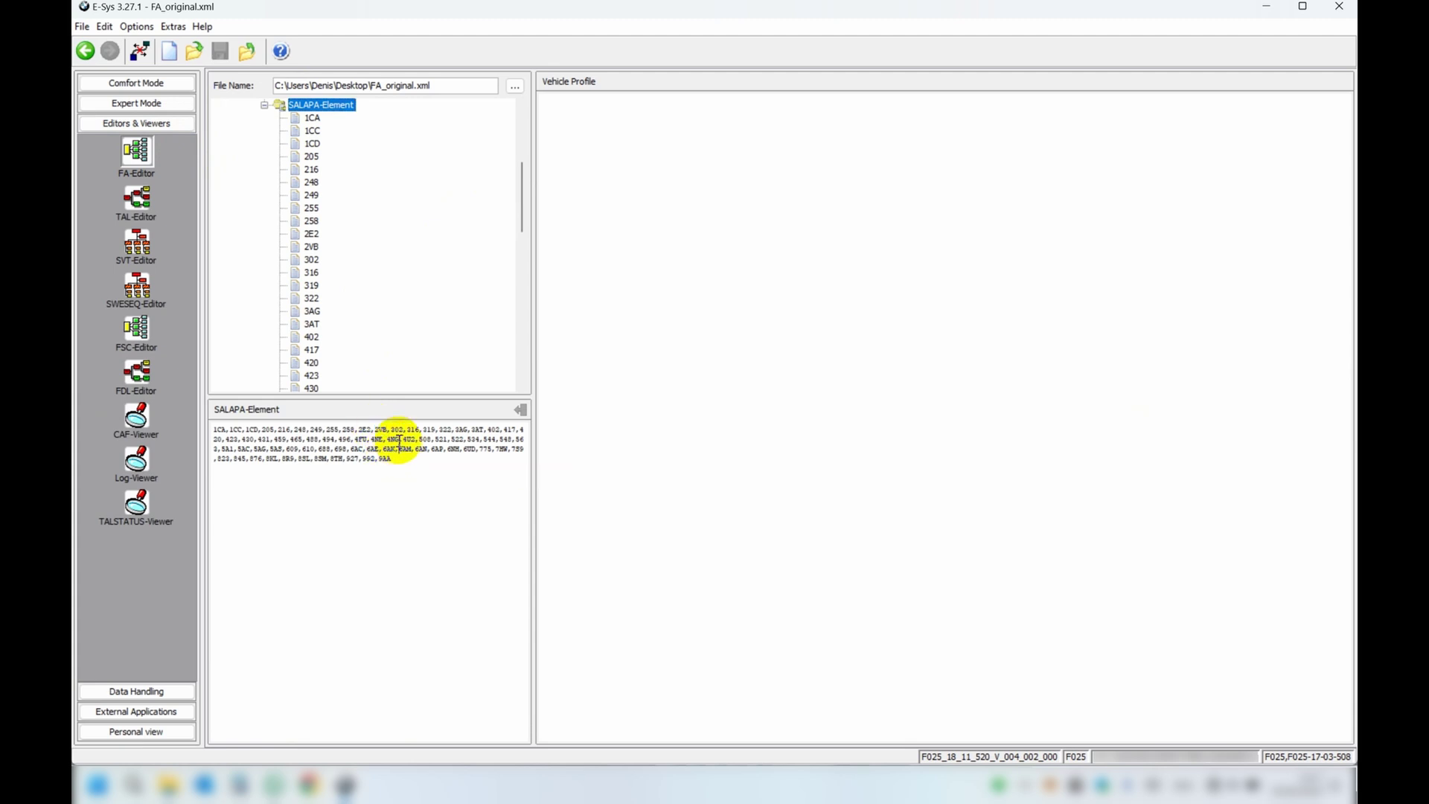
left_click(387, 429)
left_click(381, 428)
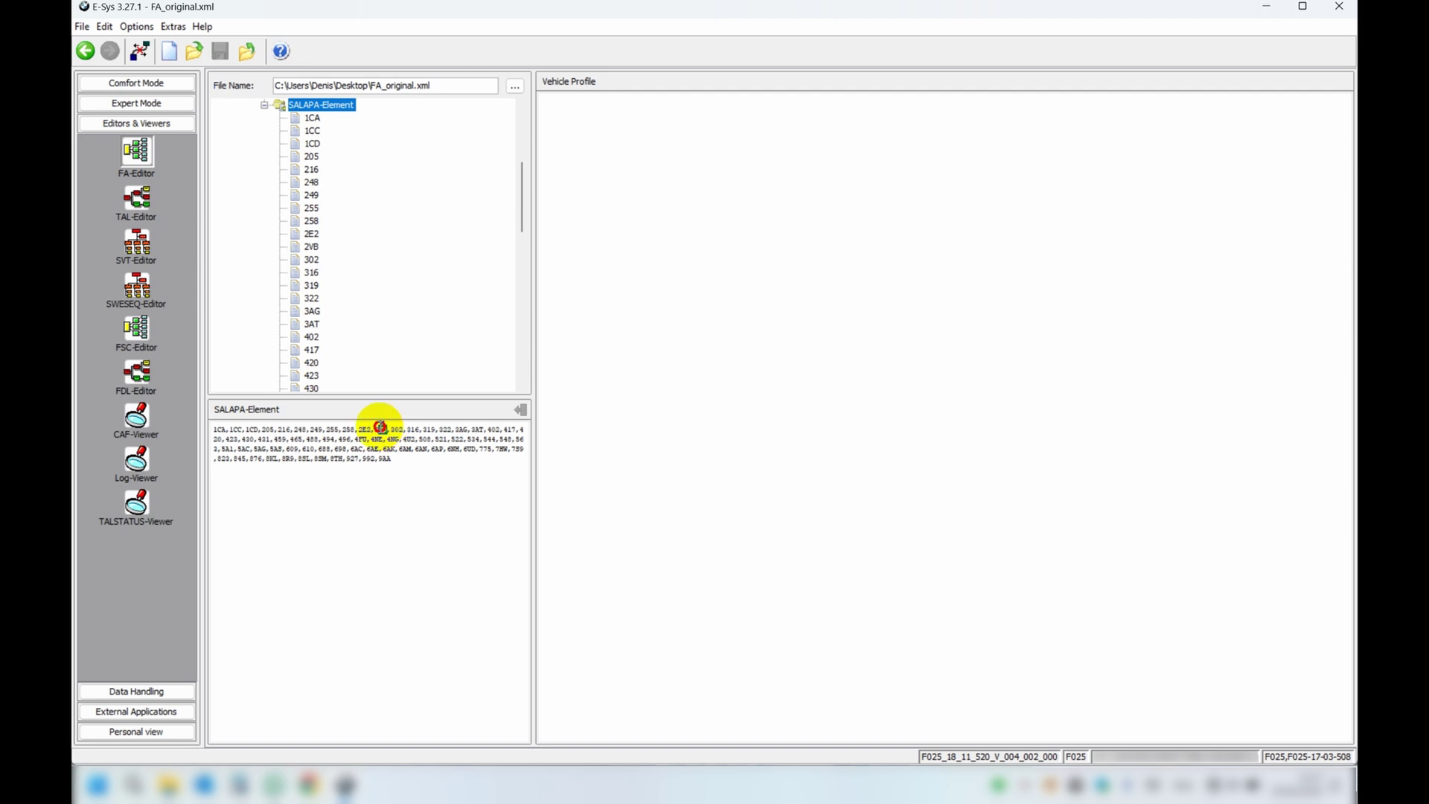
key("Delete")
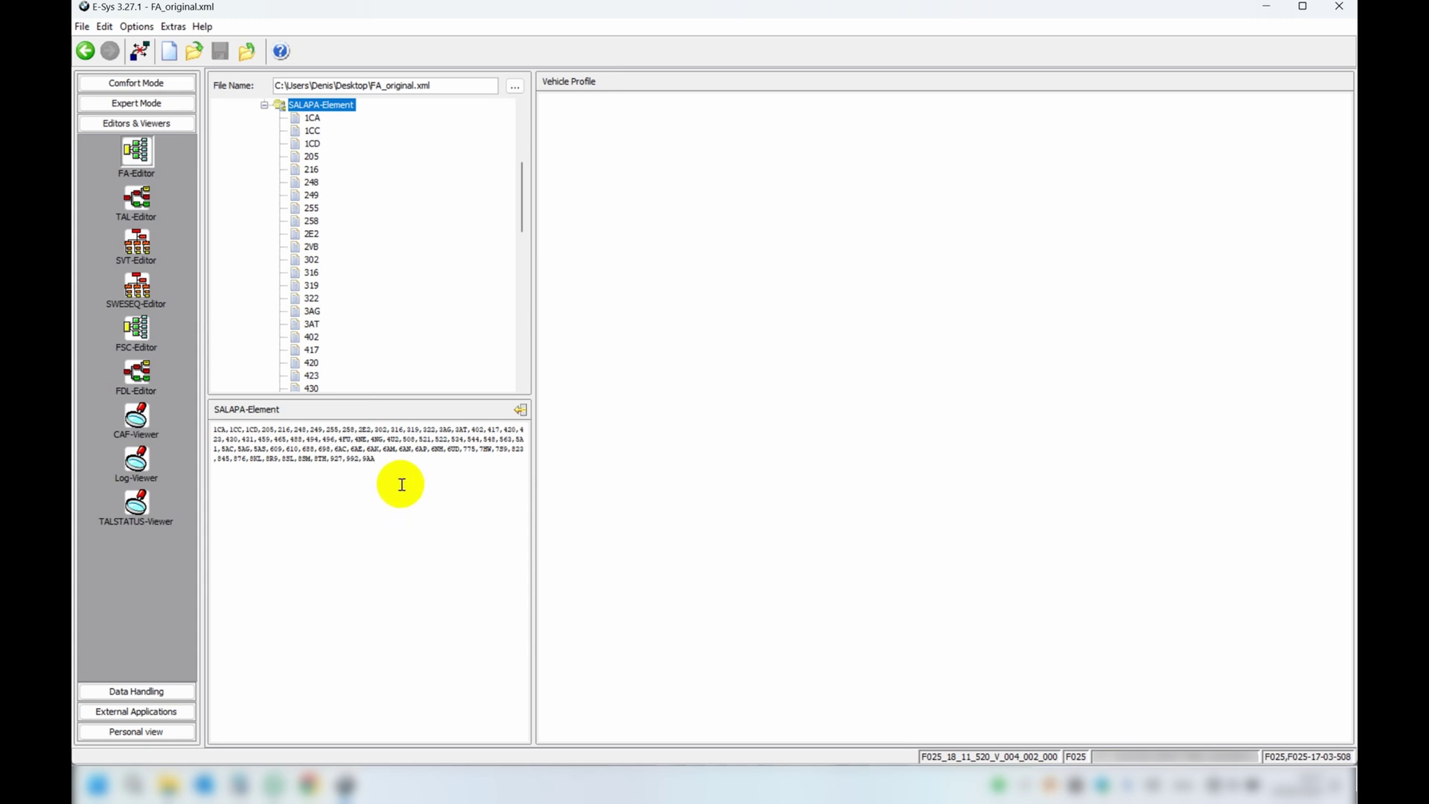
Append the code 2VB, separated by a comma, to the SALAPA-Element list and apply the list to the vehicle order
type(",")
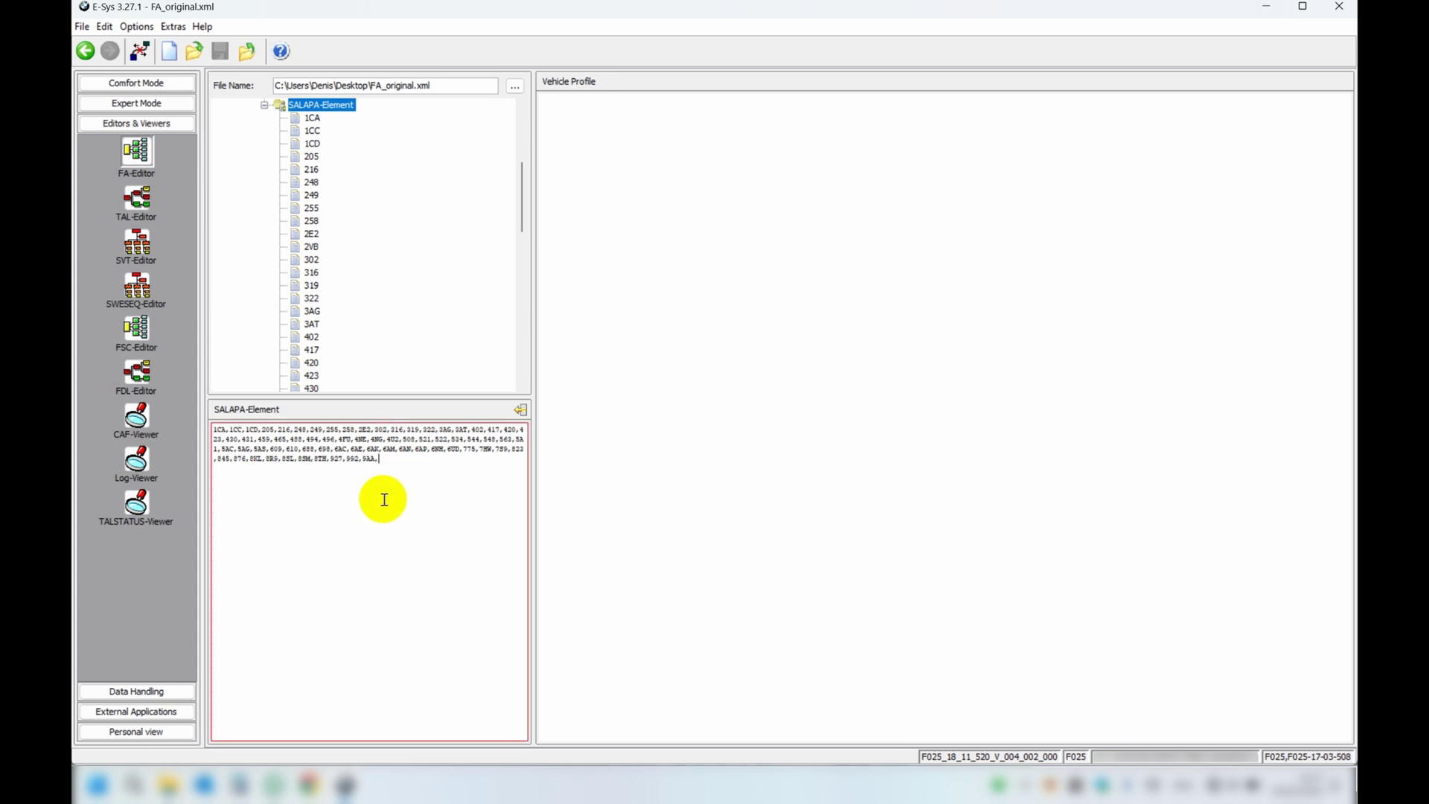
type("2VB")
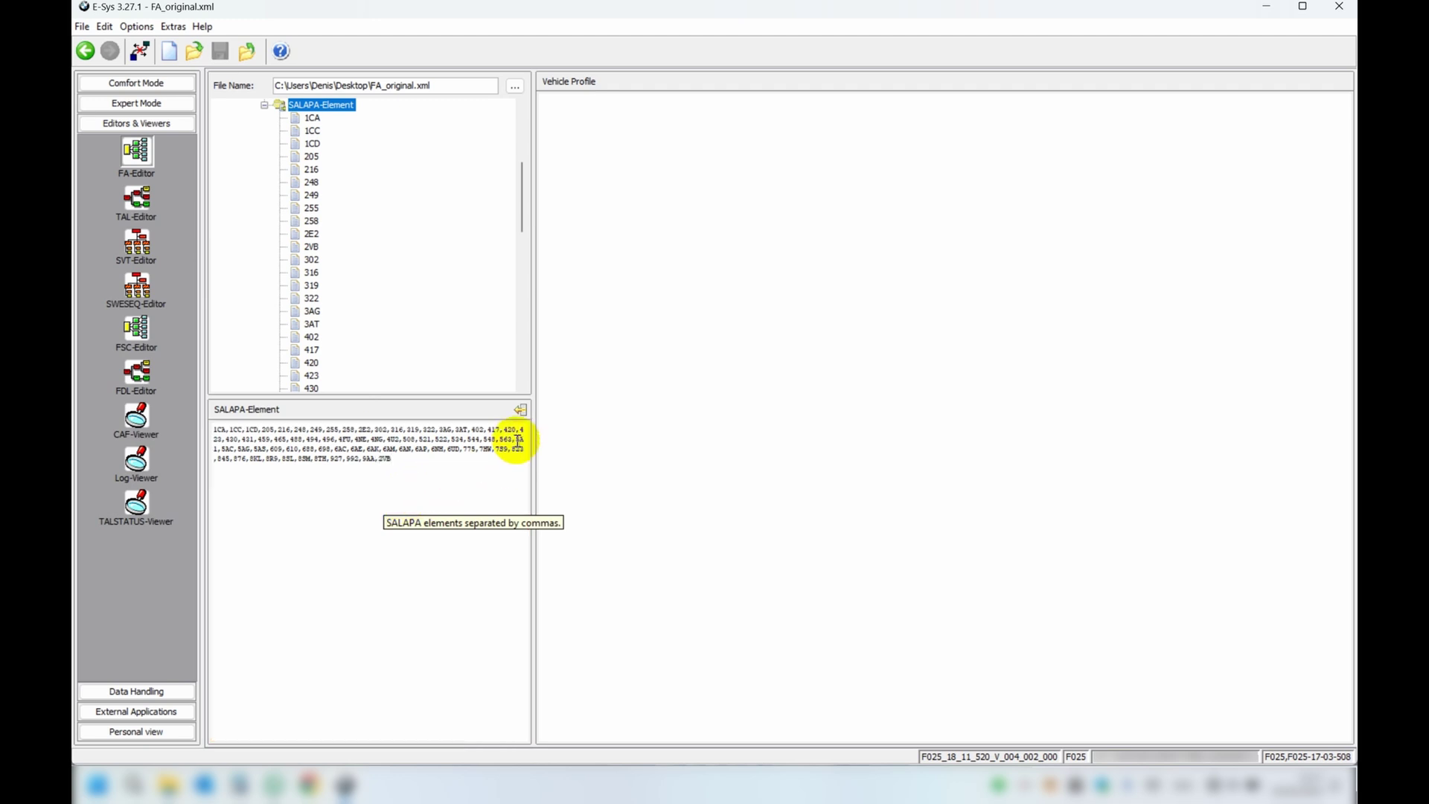
left_click(520, 409)
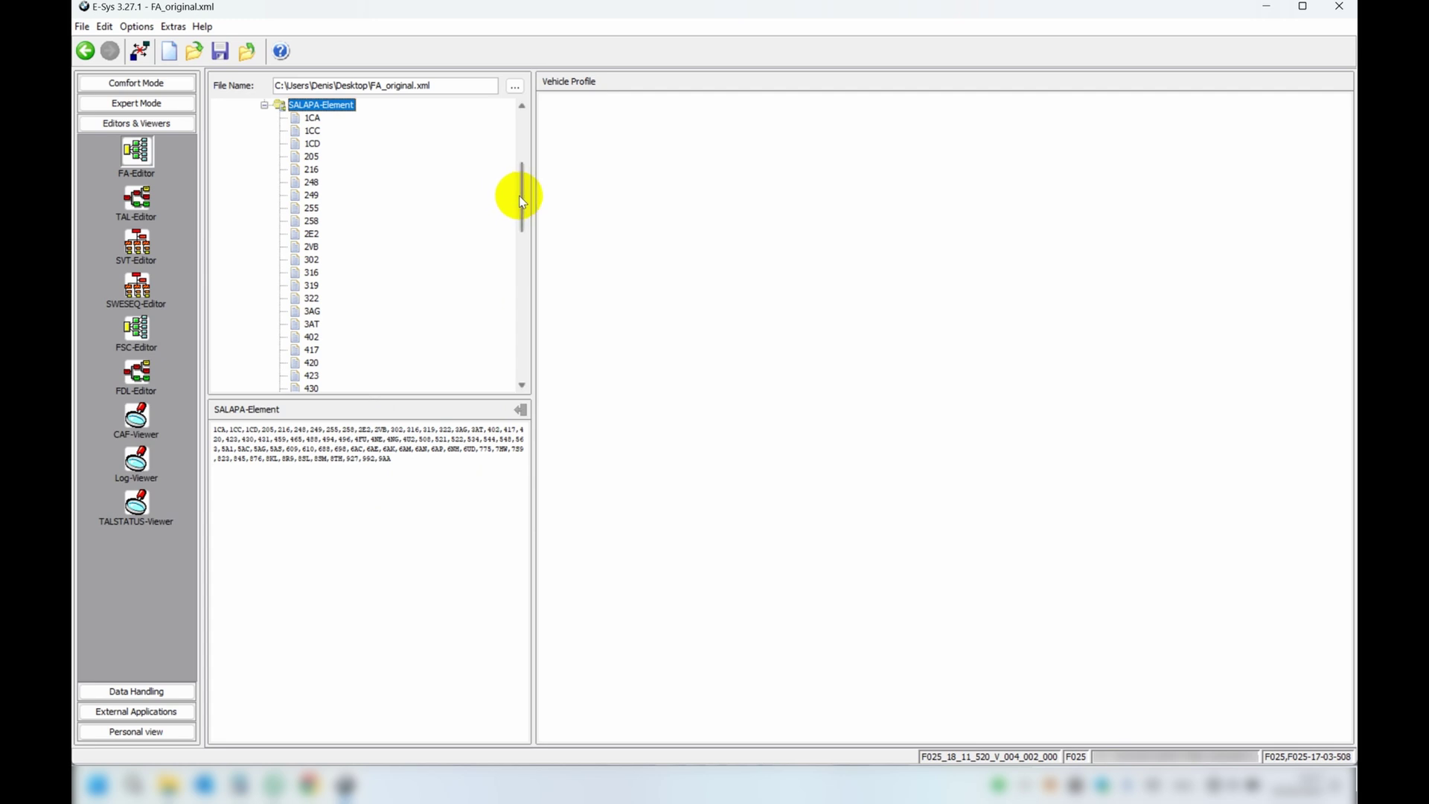
Calculate the vehicle profile (FP) for the edited FA and save the file
left_click_drag(521, 200, 521, 112)
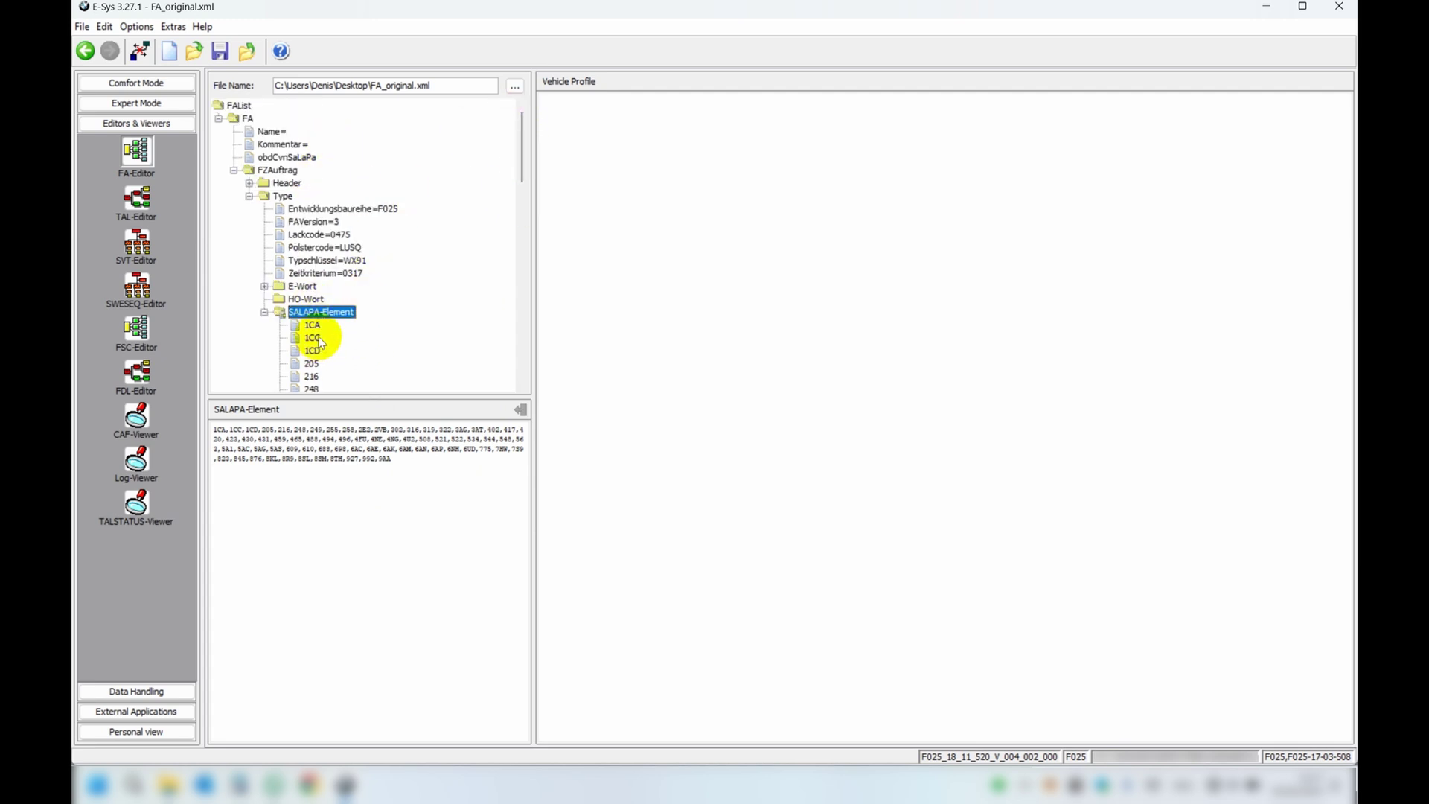
right_click(247, 117)
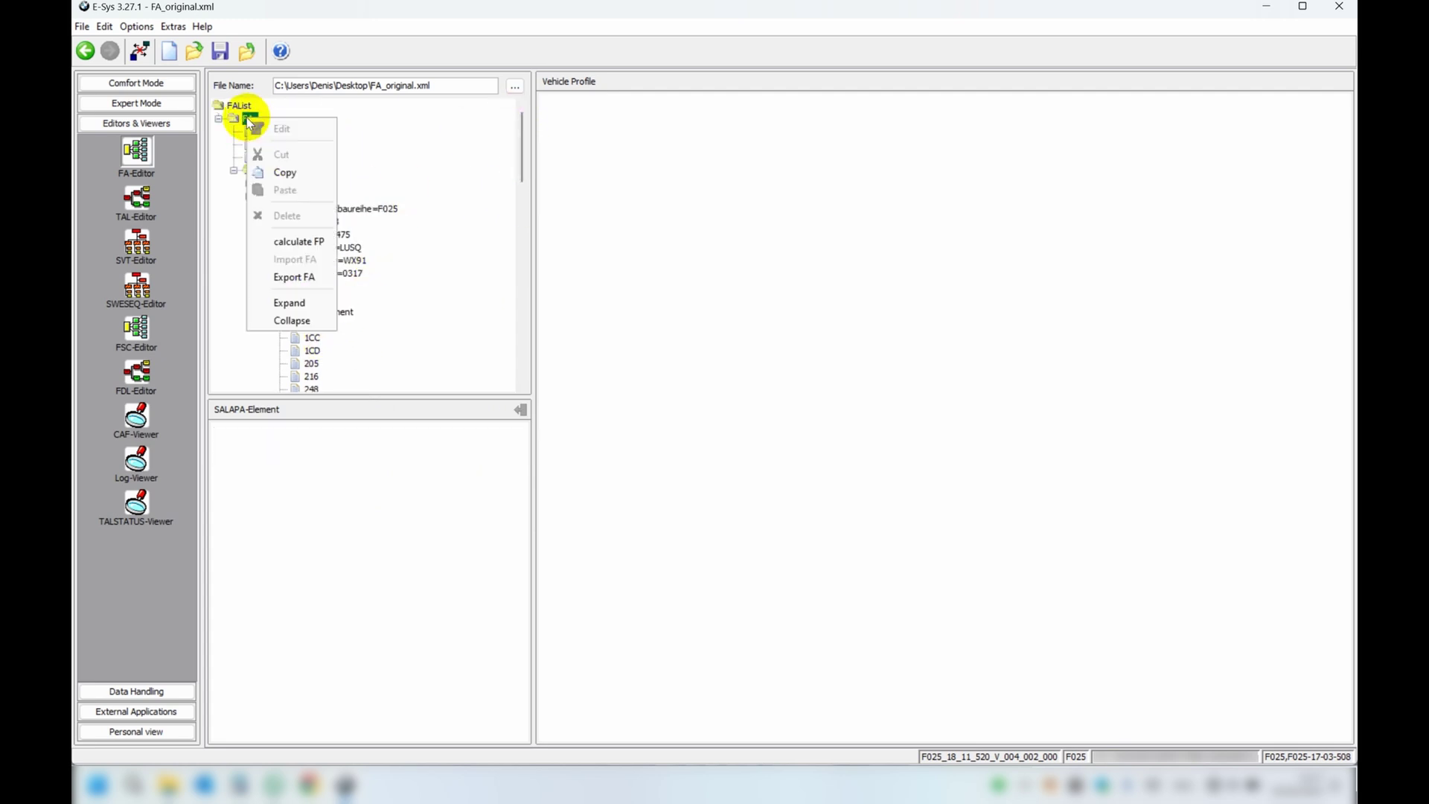
left_click(293, 239)
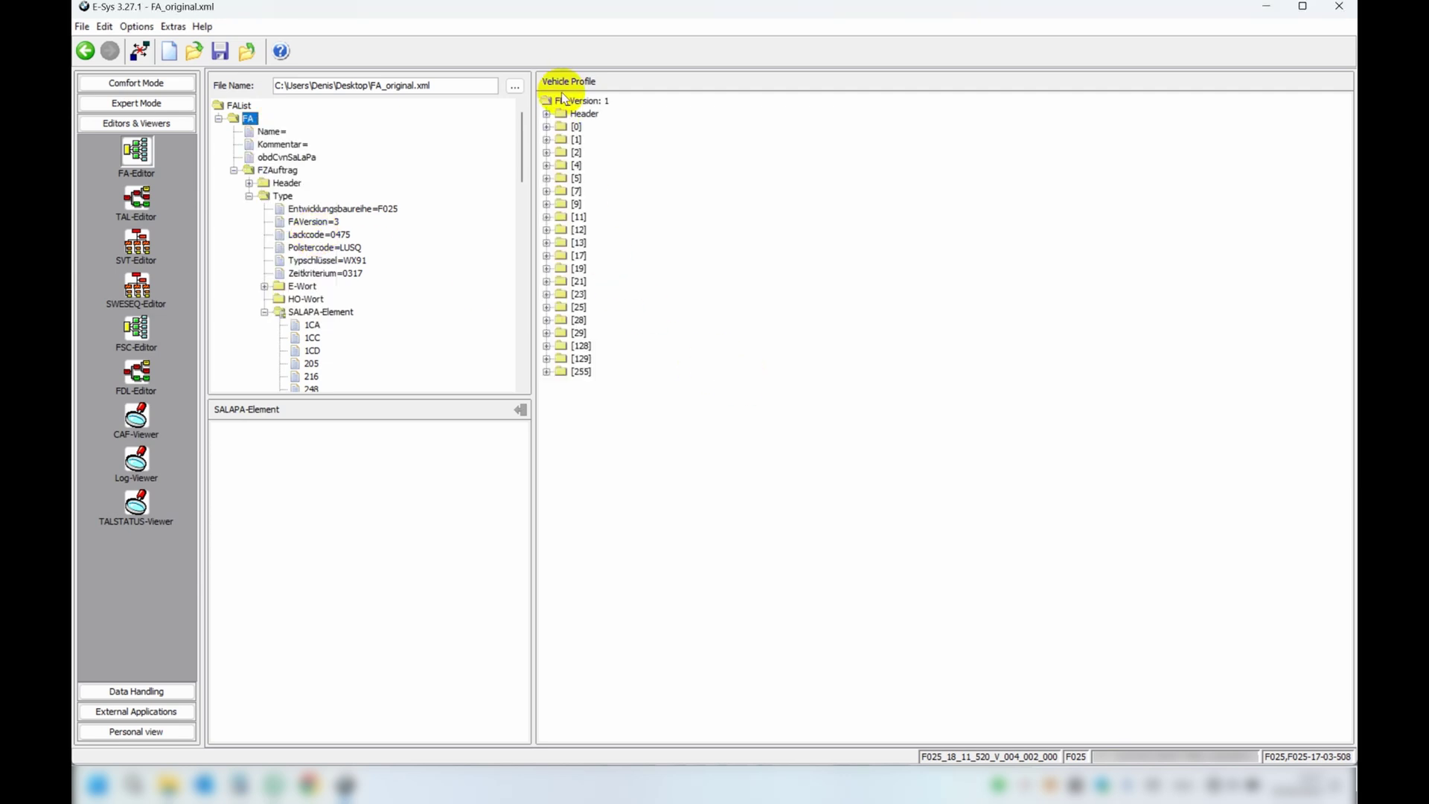
left_click_drag(524, 145, 494, 127)
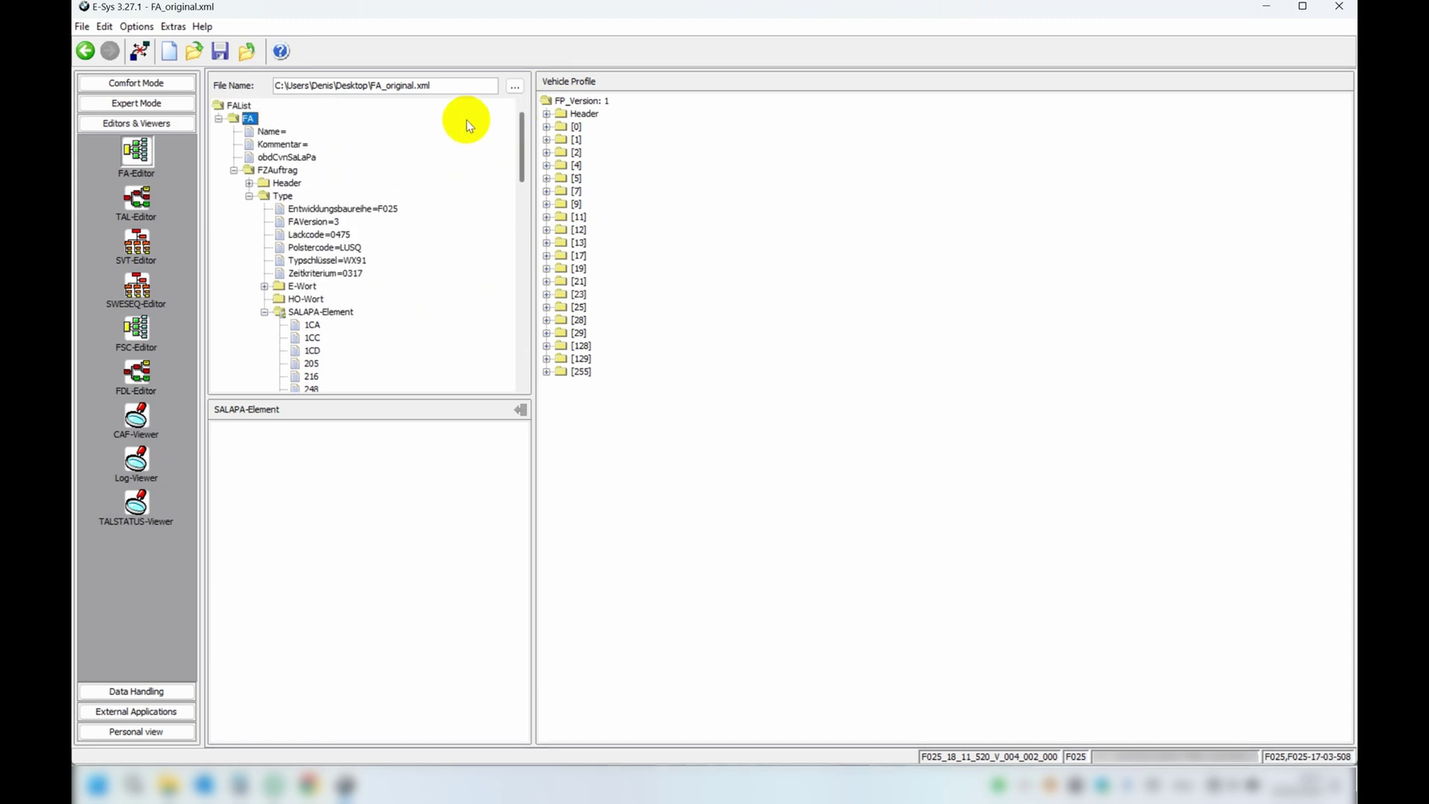
left_click(220, 50)
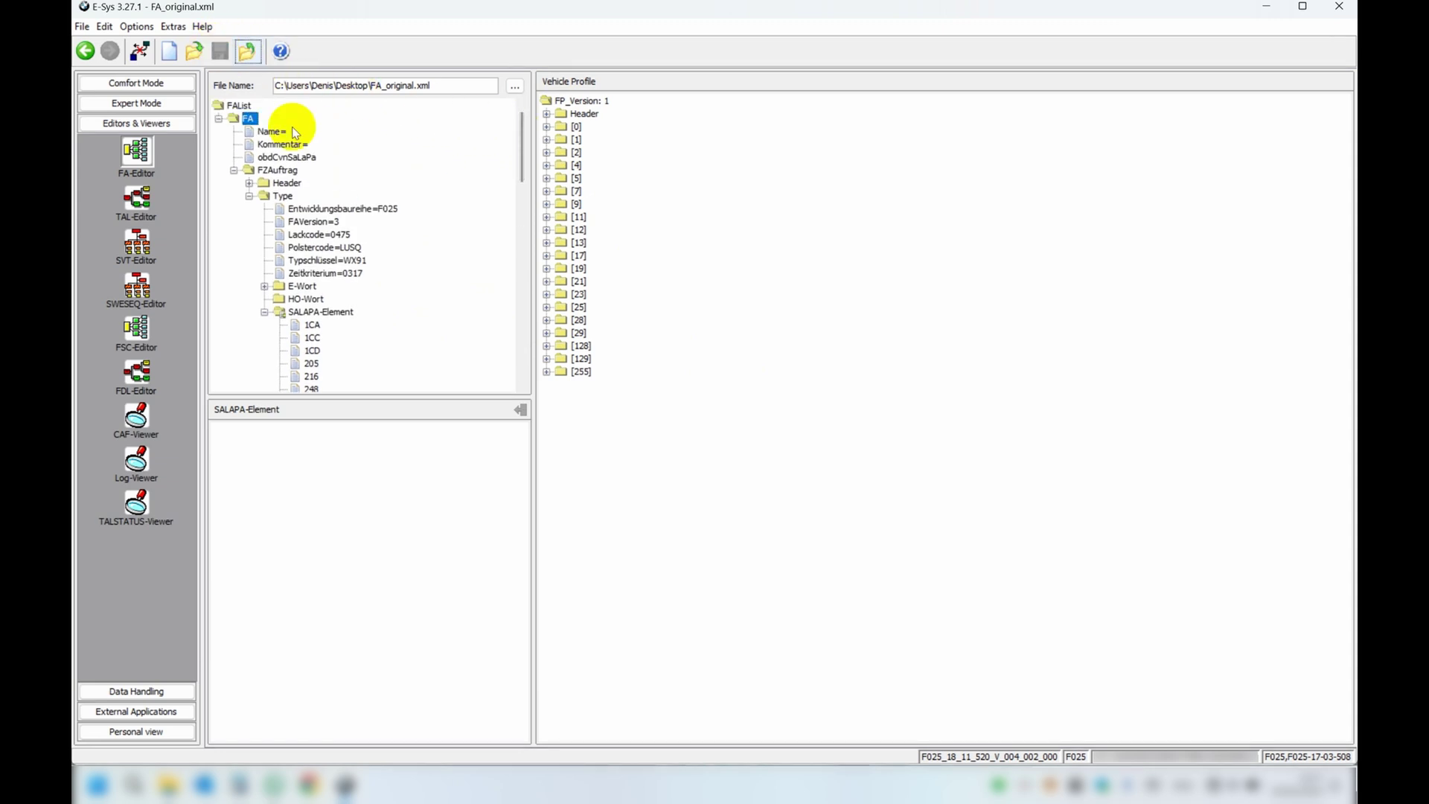
Leave the FA-Editor and load FA_original.xml from the Desktop as the vehicle order in VCM
left_click(85, 50)
left_click(654, 417)
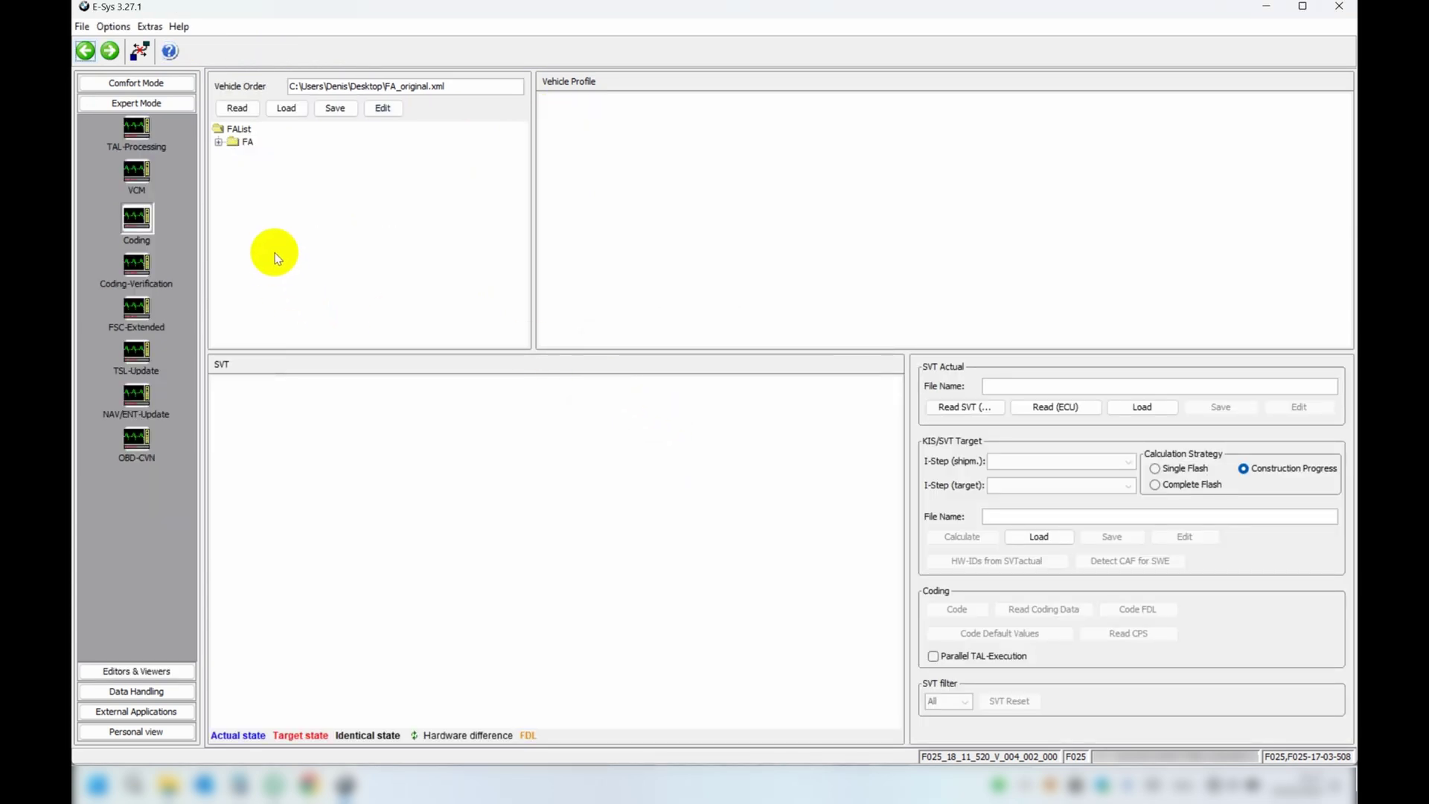
left_click(139, 173)
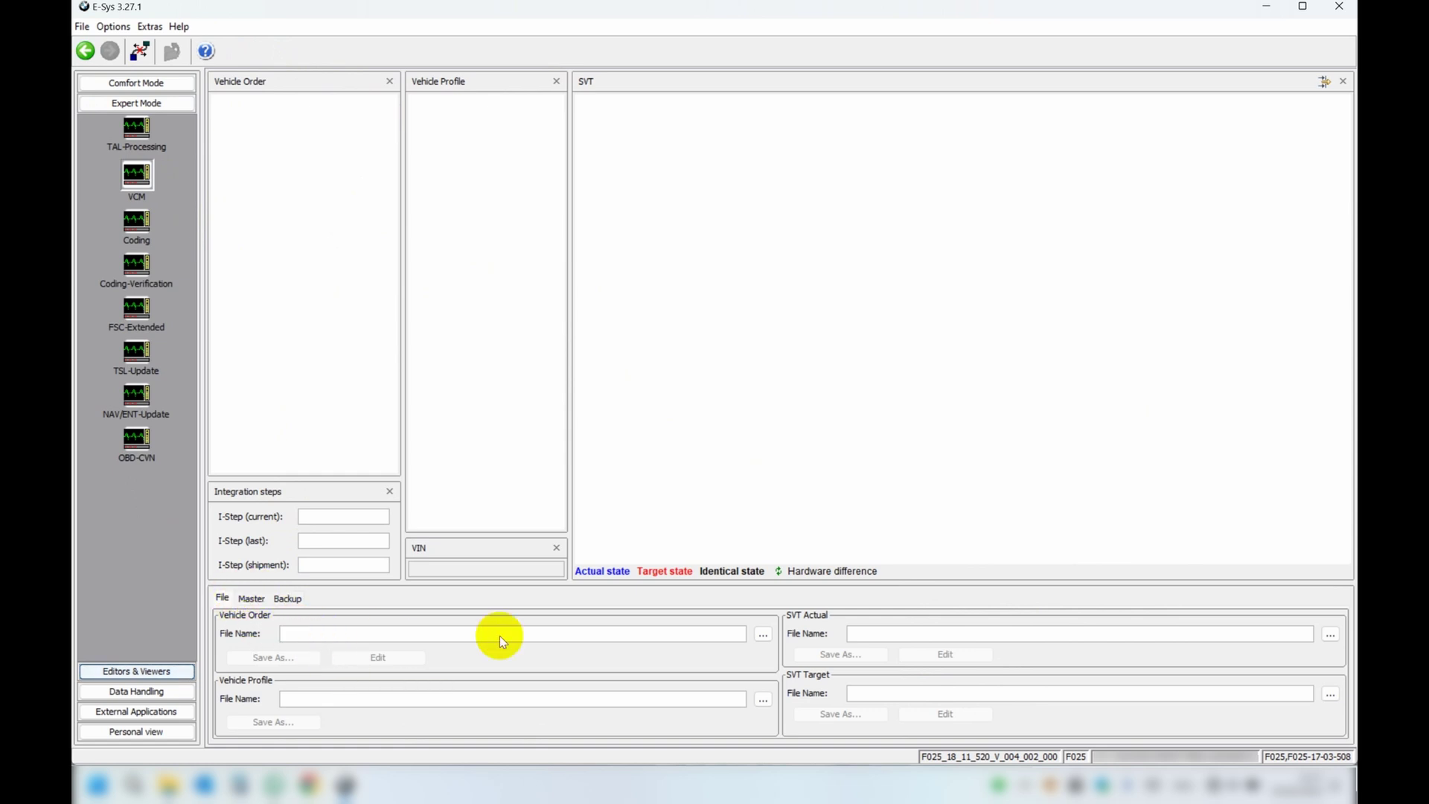
left_click(763, 633)
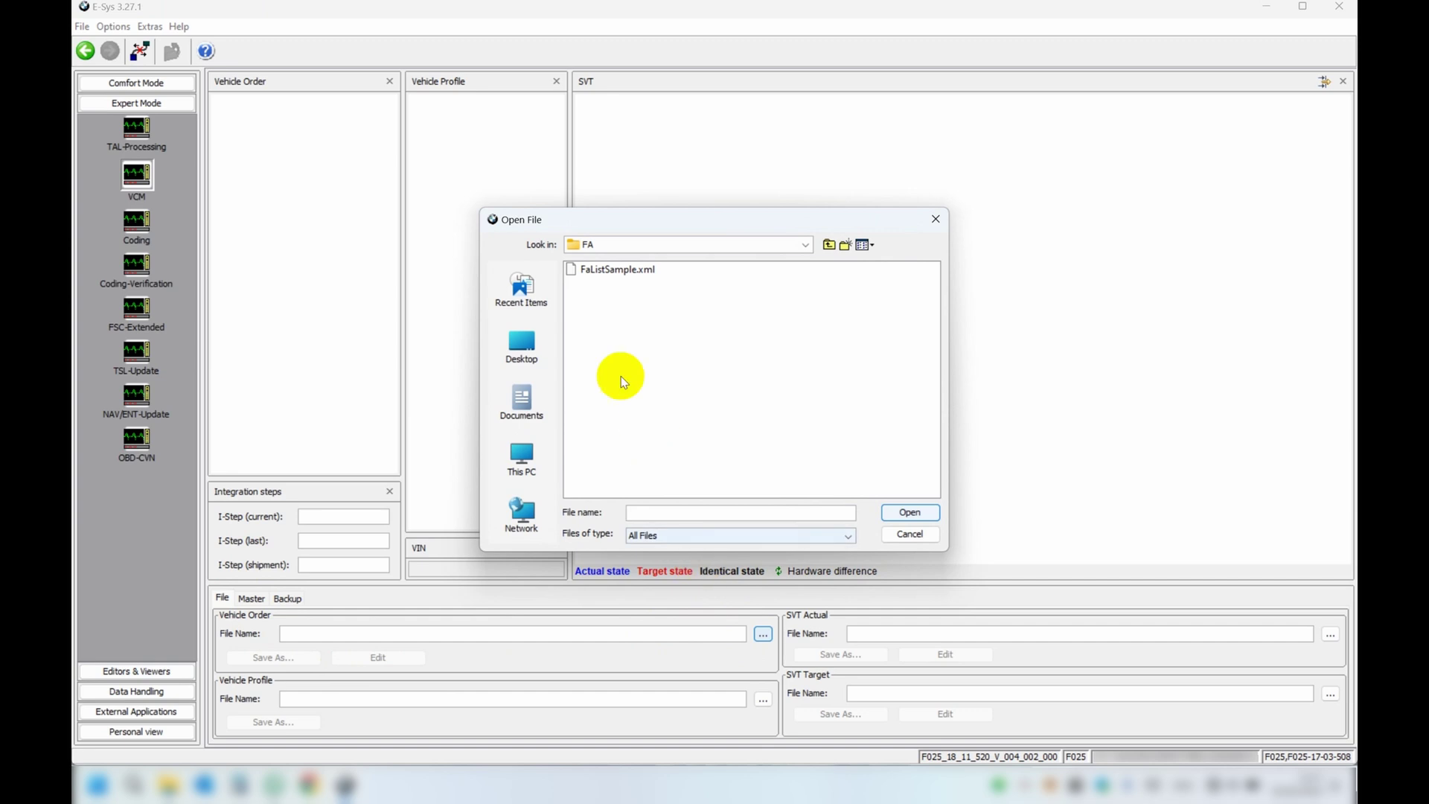
left_click(512, 343)
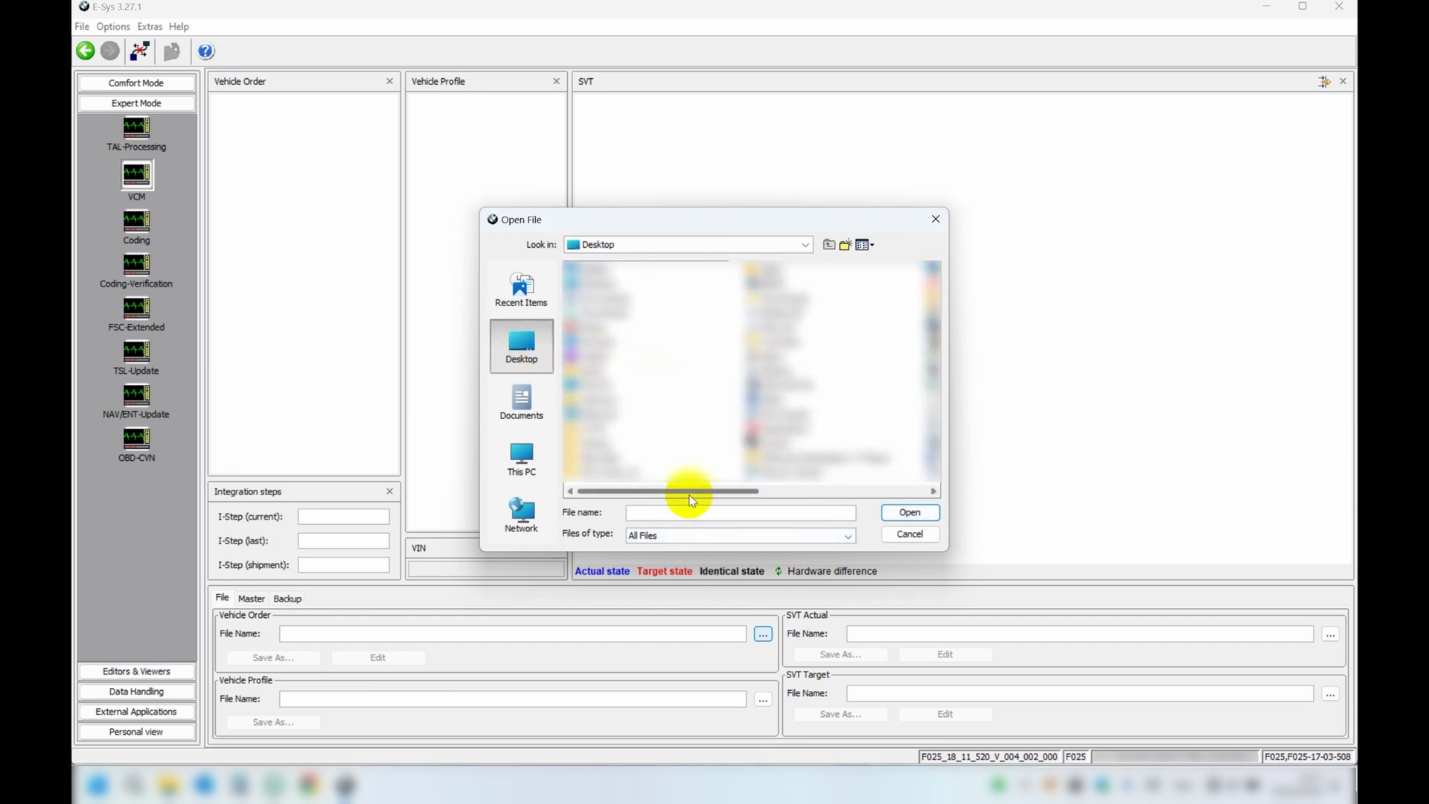
left_click_drag(685, 490, 813, 493)
left_click(771, 400)
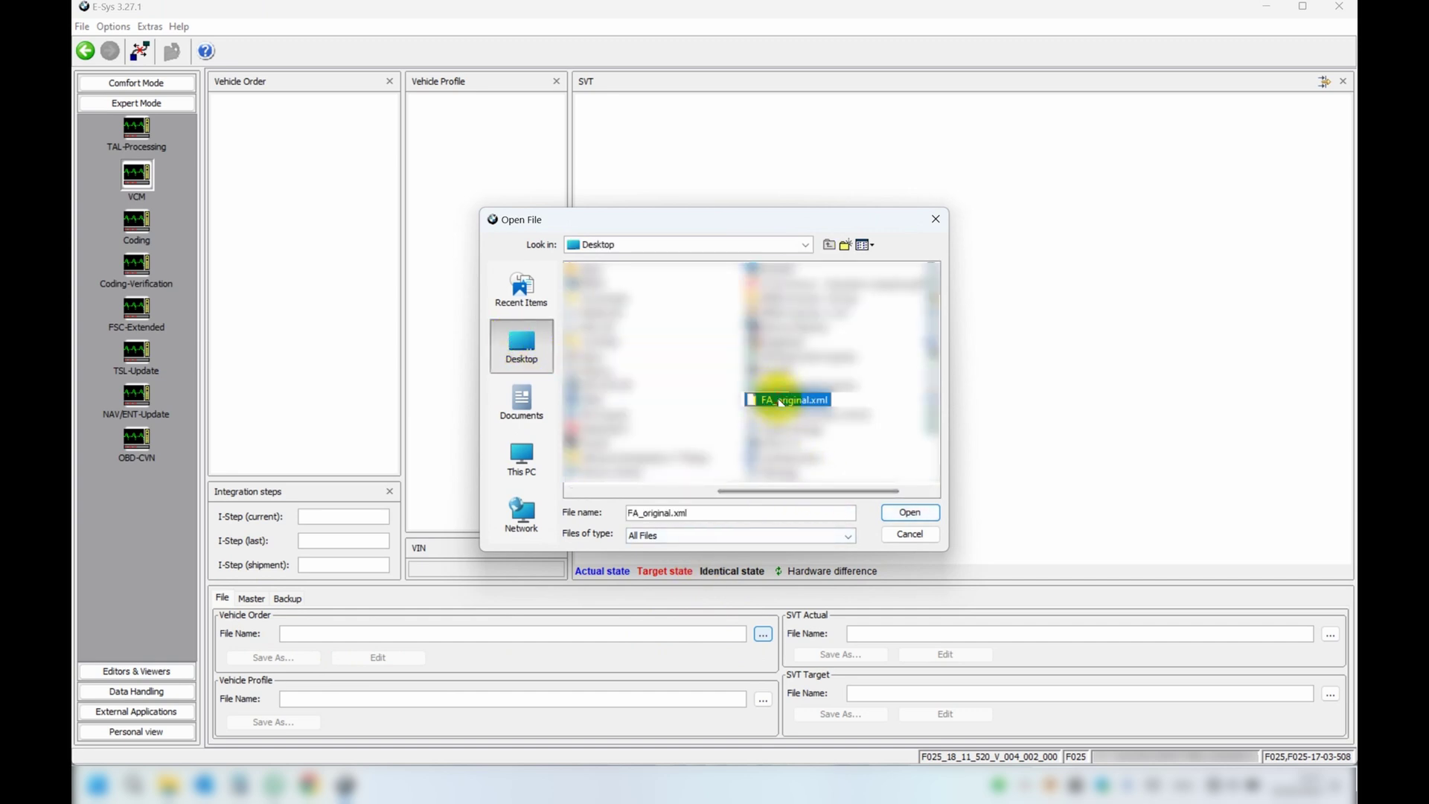
left_click(910, 512)
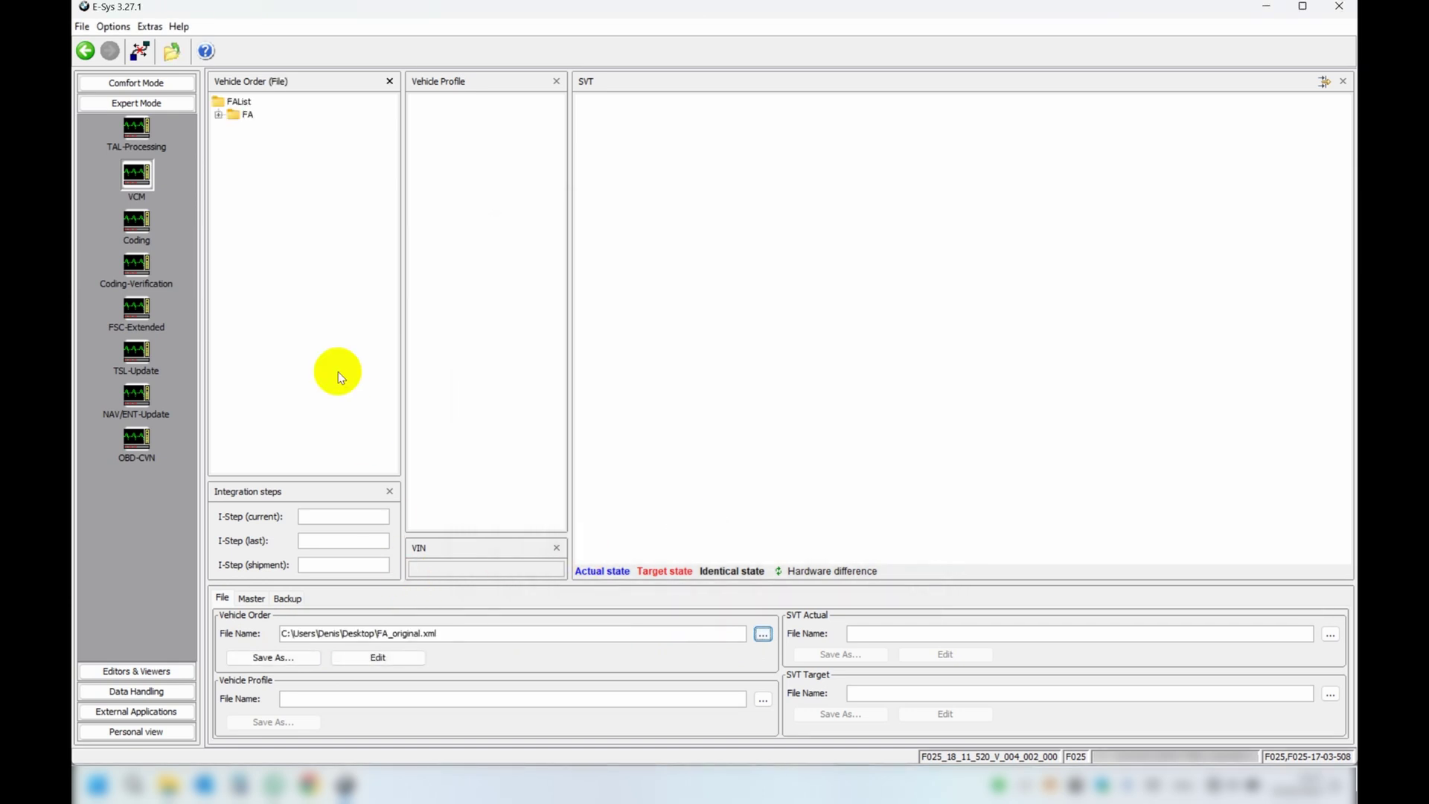
Calculate the vehicle profile for the loaded FA and write FA and FP to the car's master
left_click(251, 598)
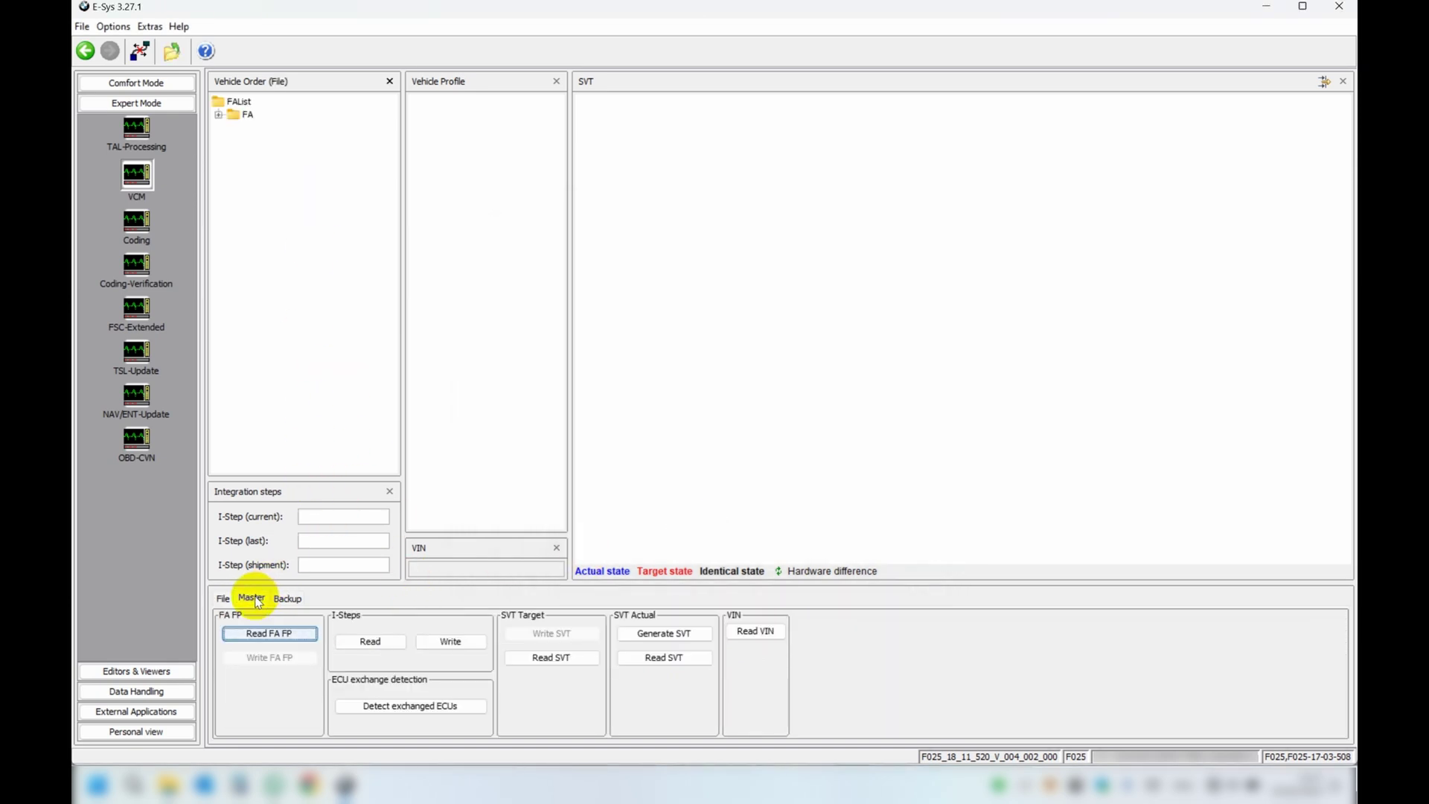
right_click(250, 114)
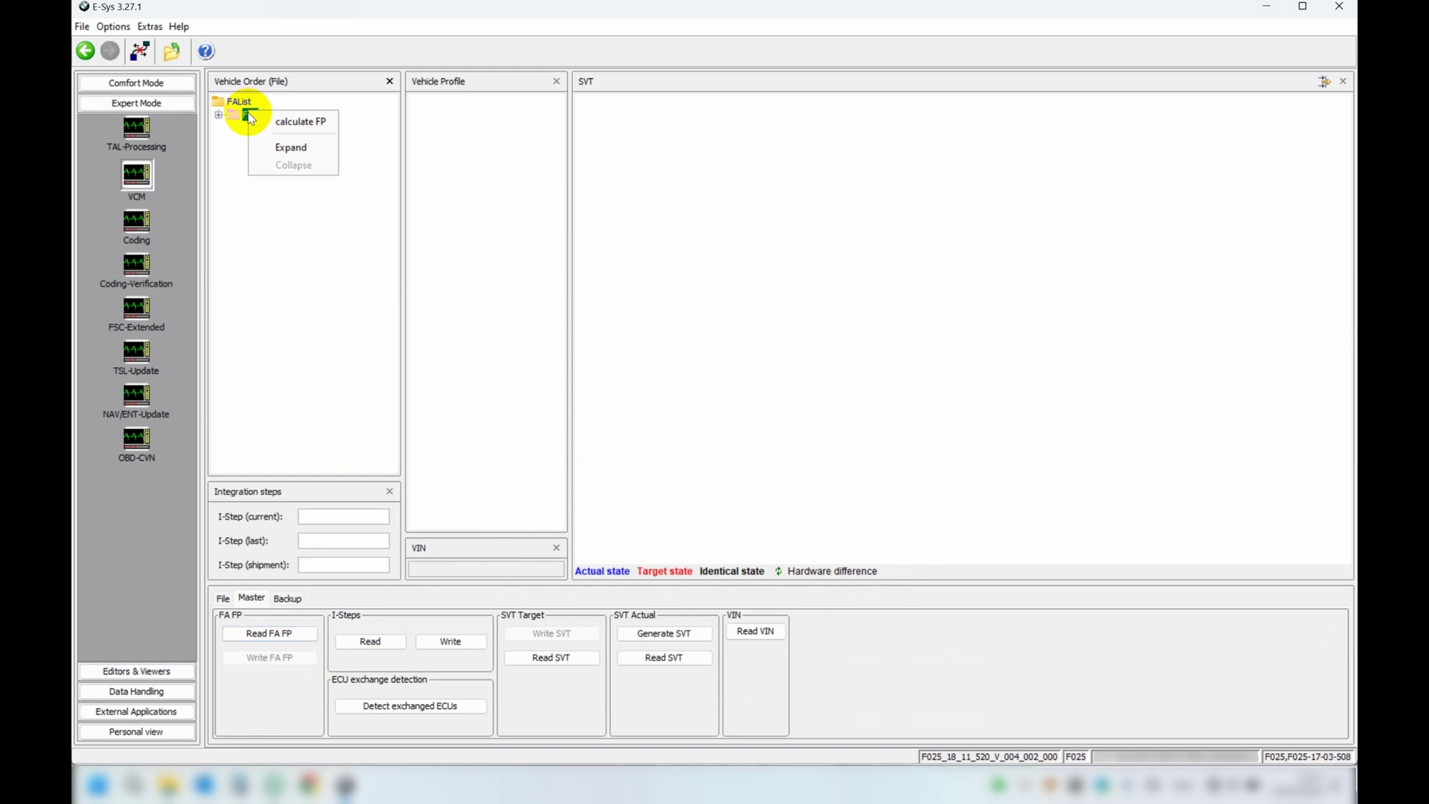
left_click(291, 121)
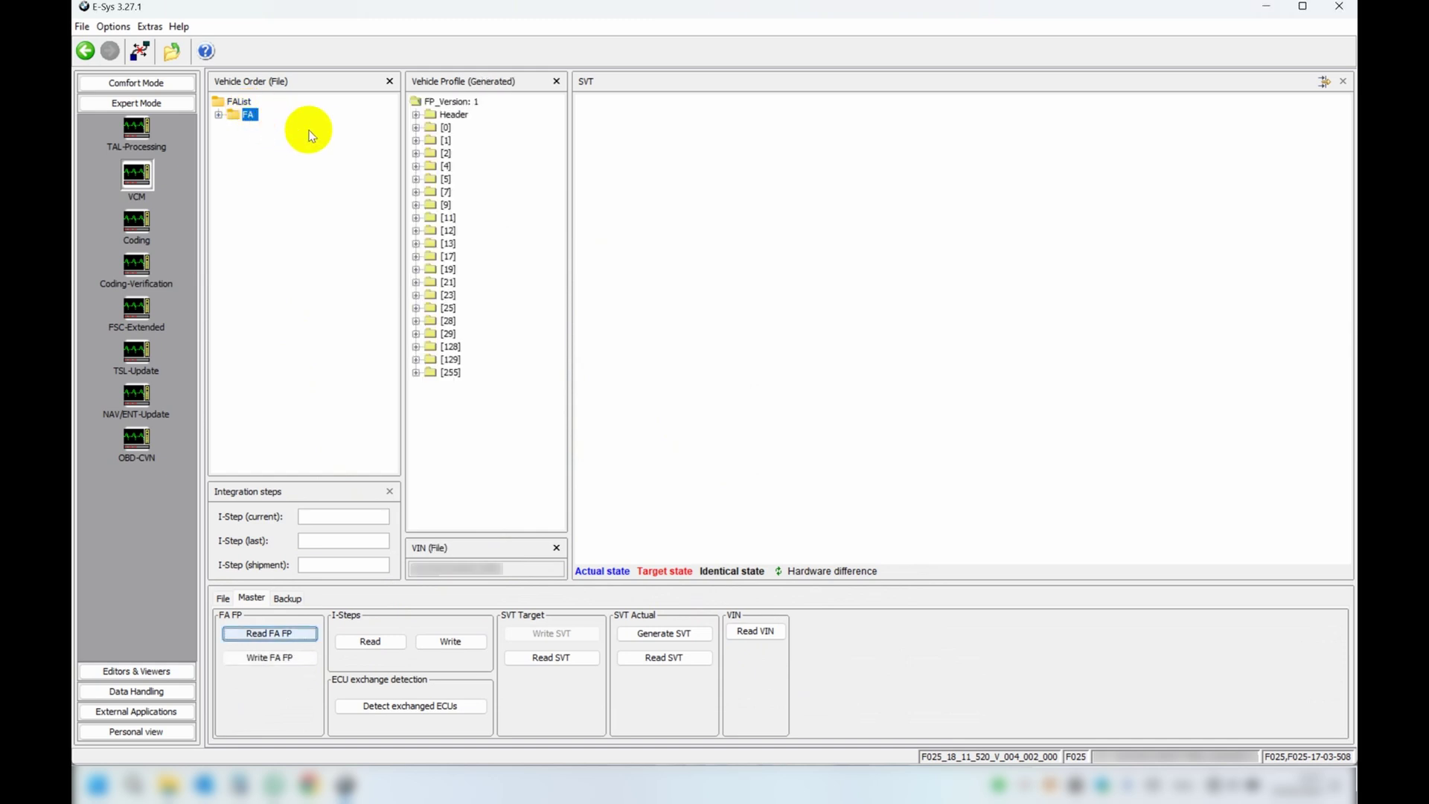
left_click(272, 664)
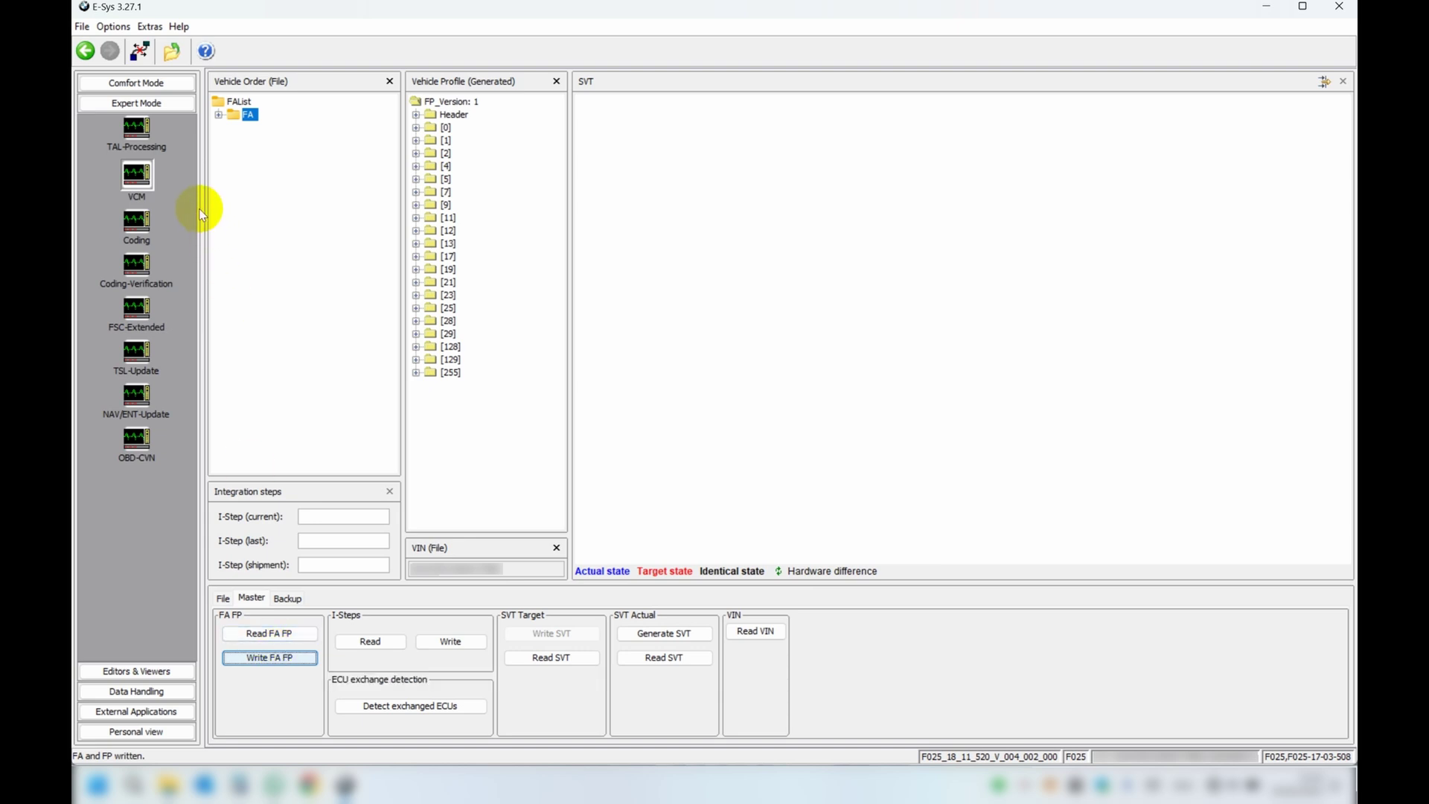
Return to the Coding module and read the car's actual SVT from the ECUs
left_click(137, 214)
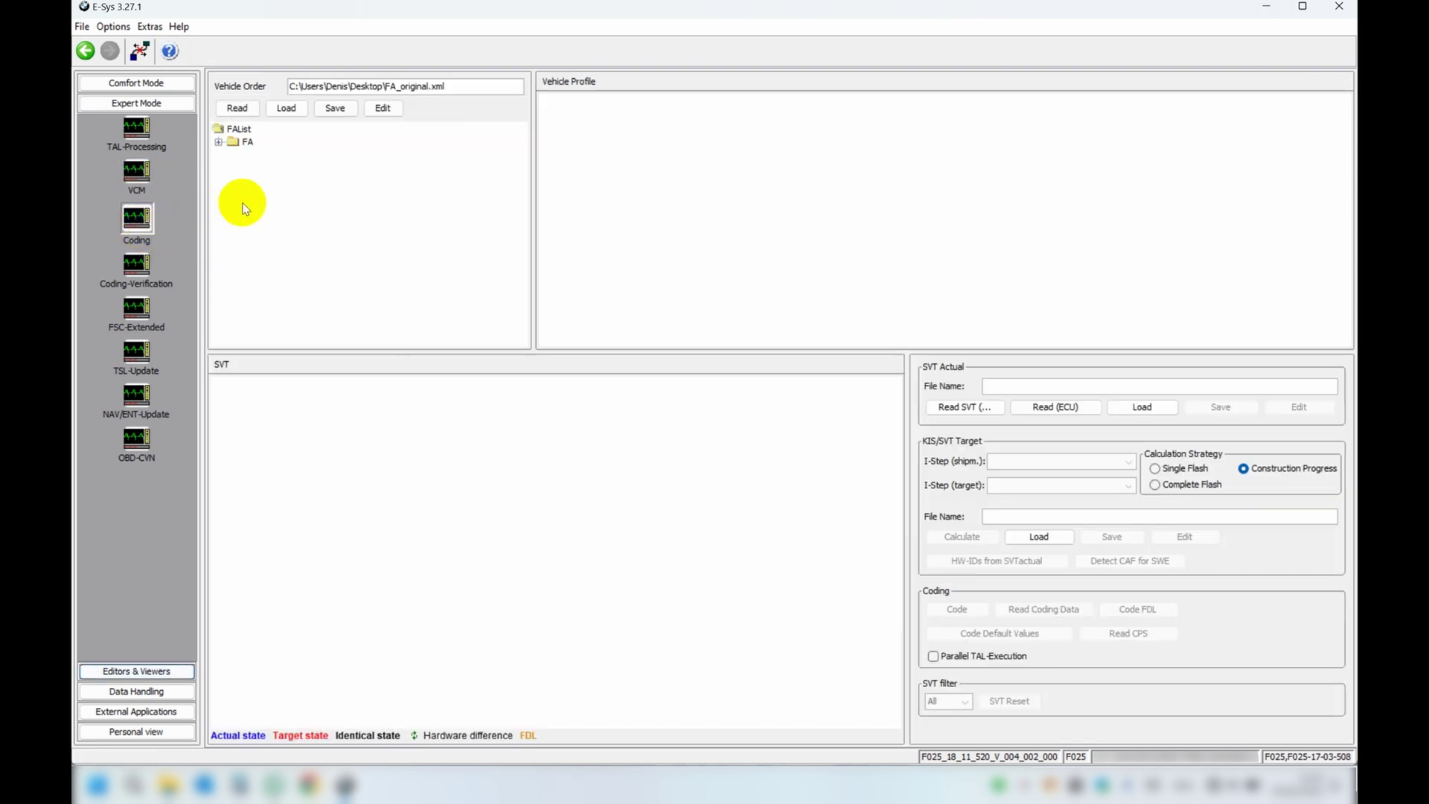
left_click(1054, 407)
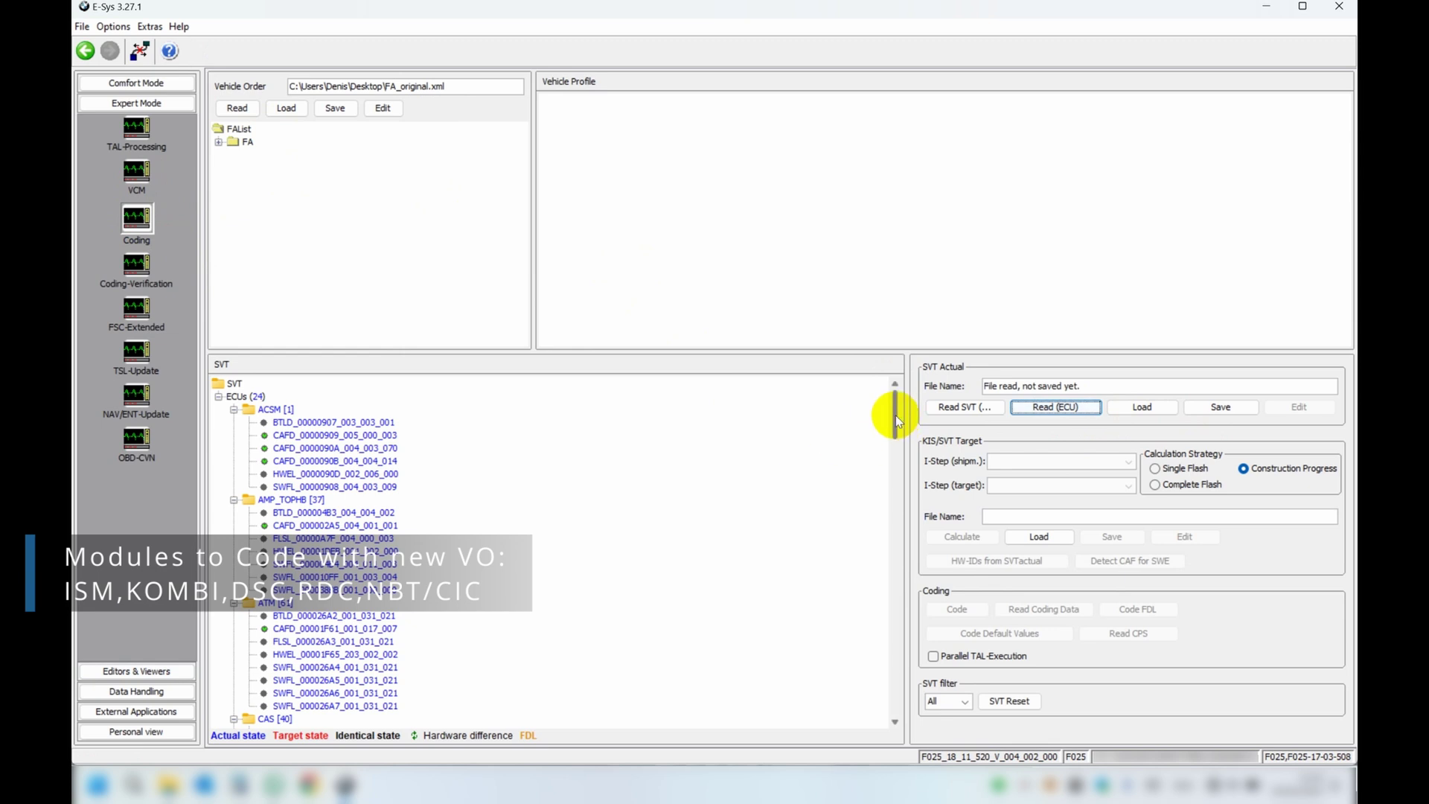
left_click_drag(895, 419, 899, 612)
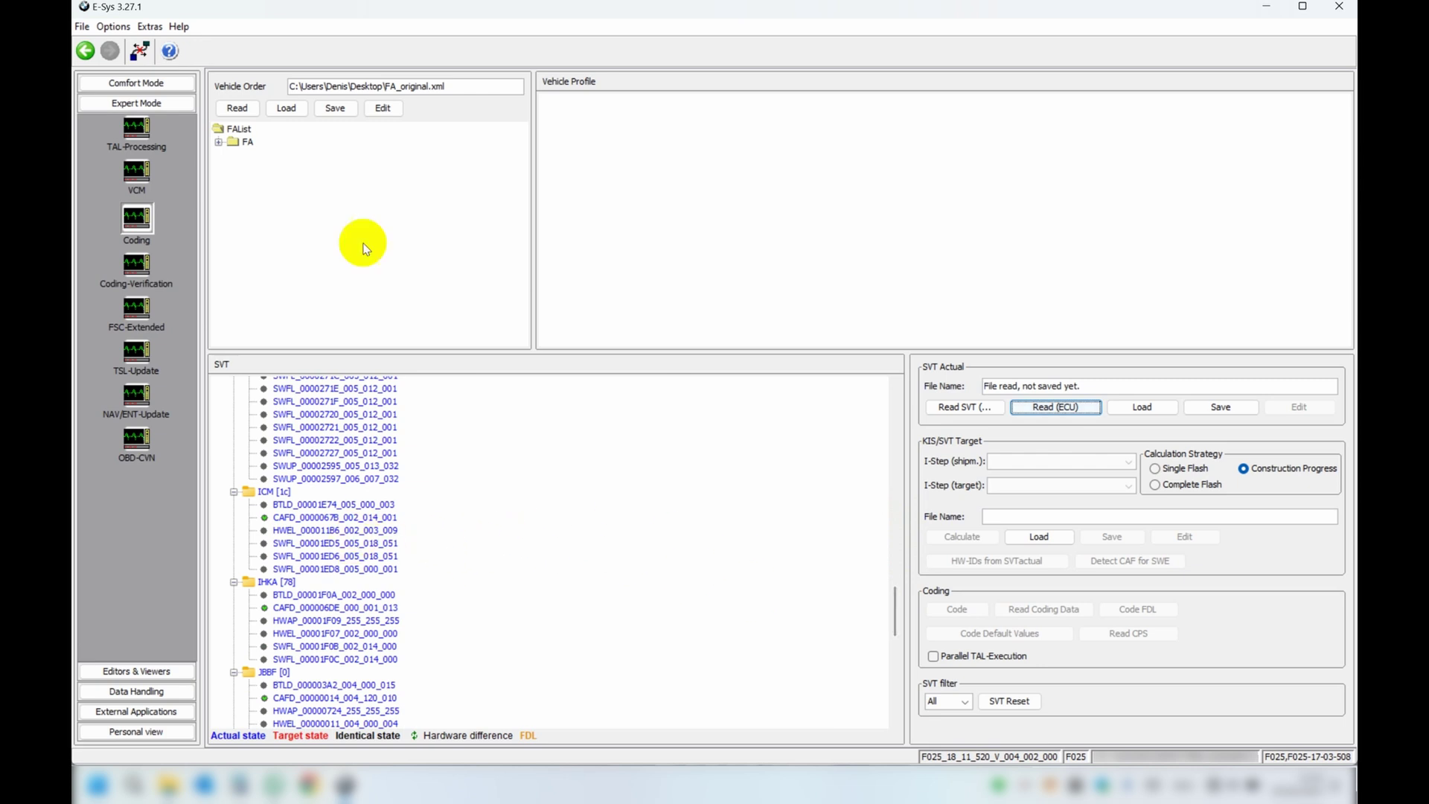
Activate the loaded FA and code the ICM [1c] module
right_click(248, 141)
left_click(287, 153)
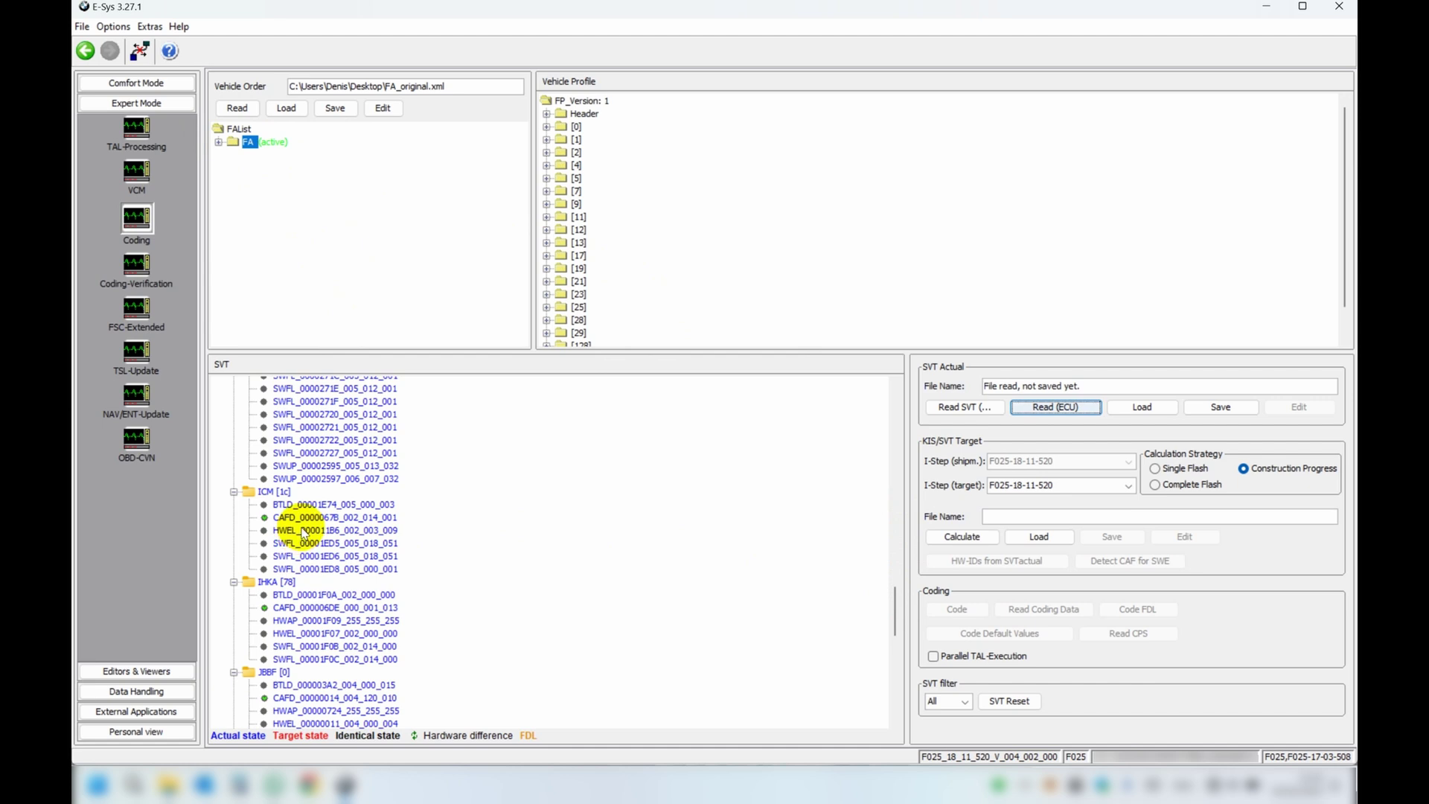
left_click(274, 492)
scroll(283, 503, "up", 7)
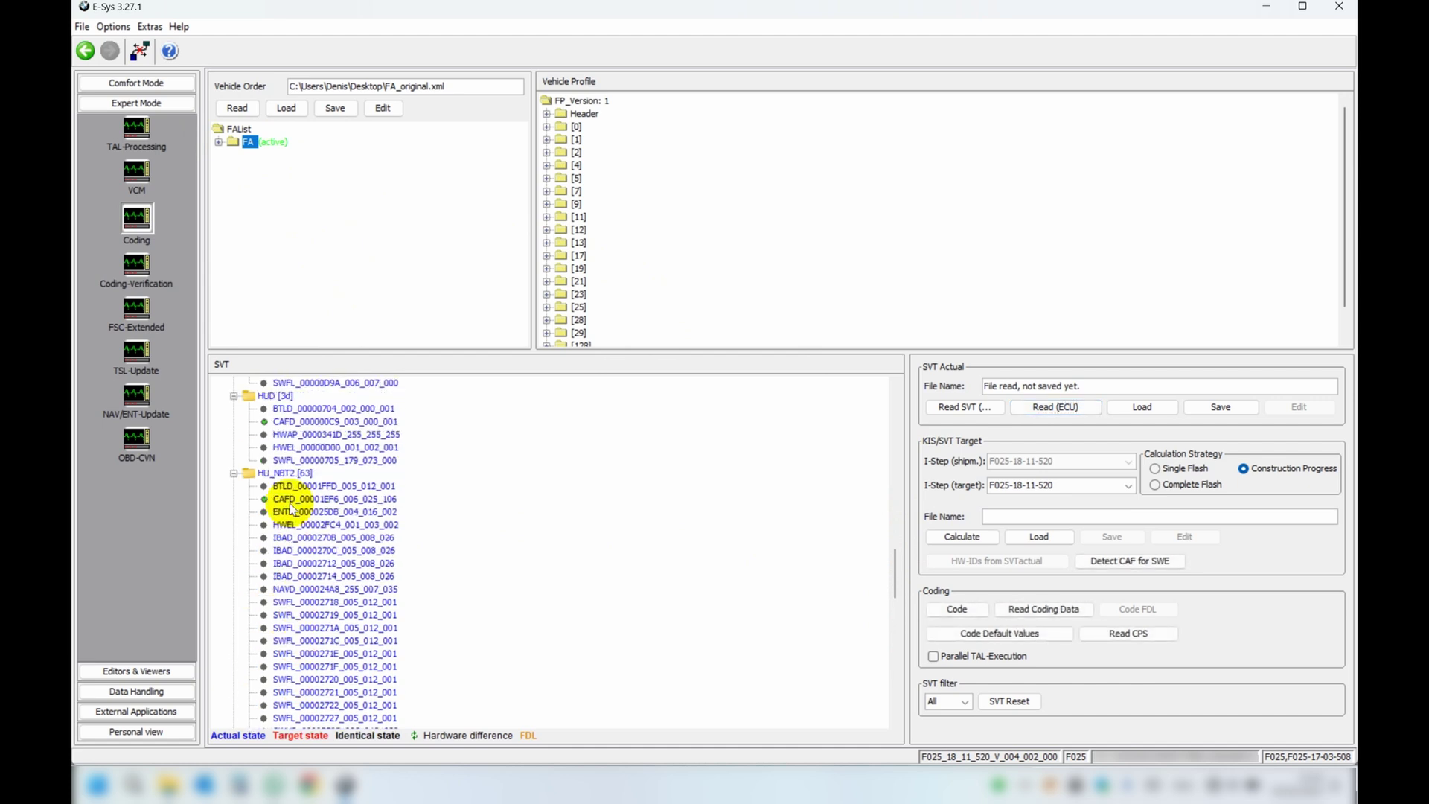
scroll(291, 508, "down", 6)
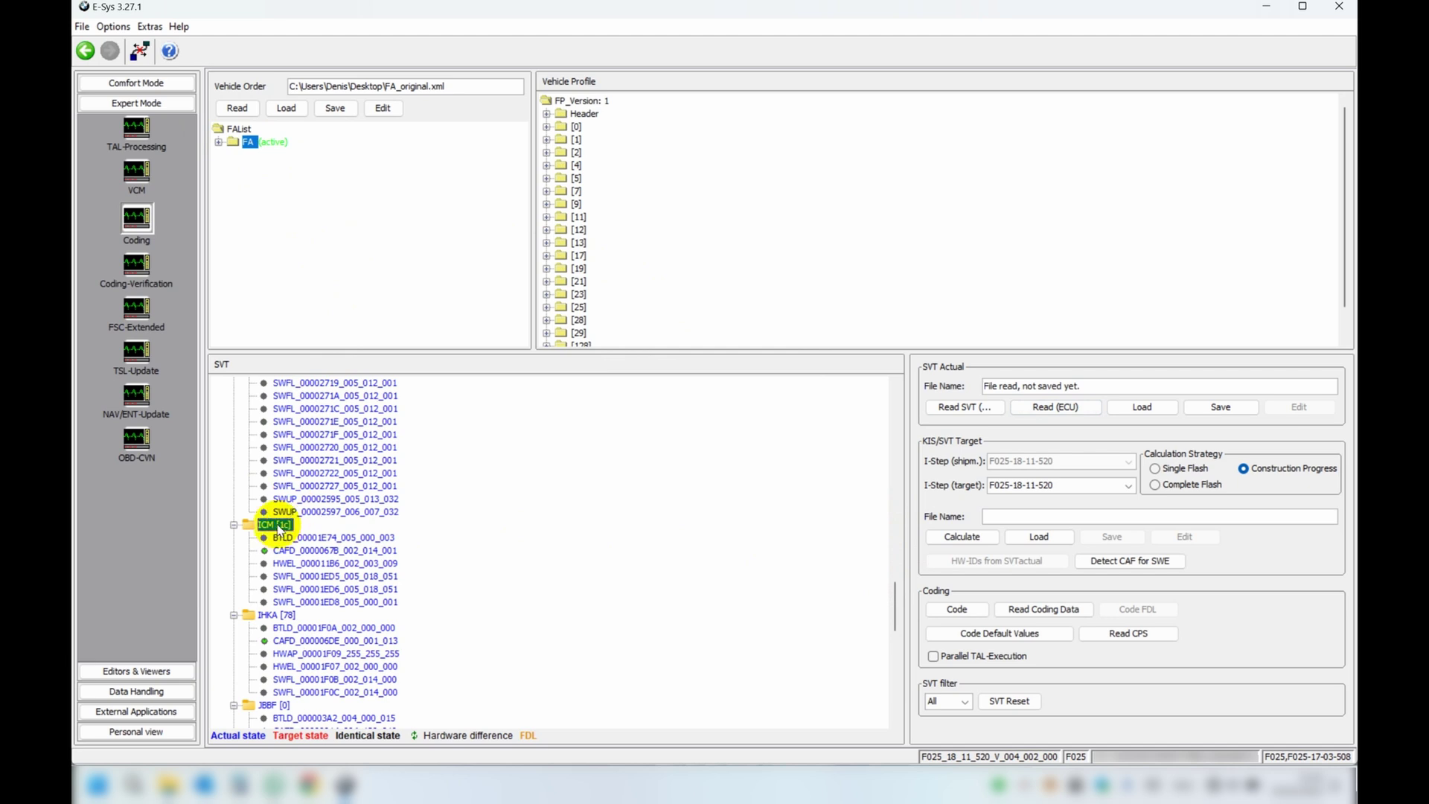
right_click(276, 525)
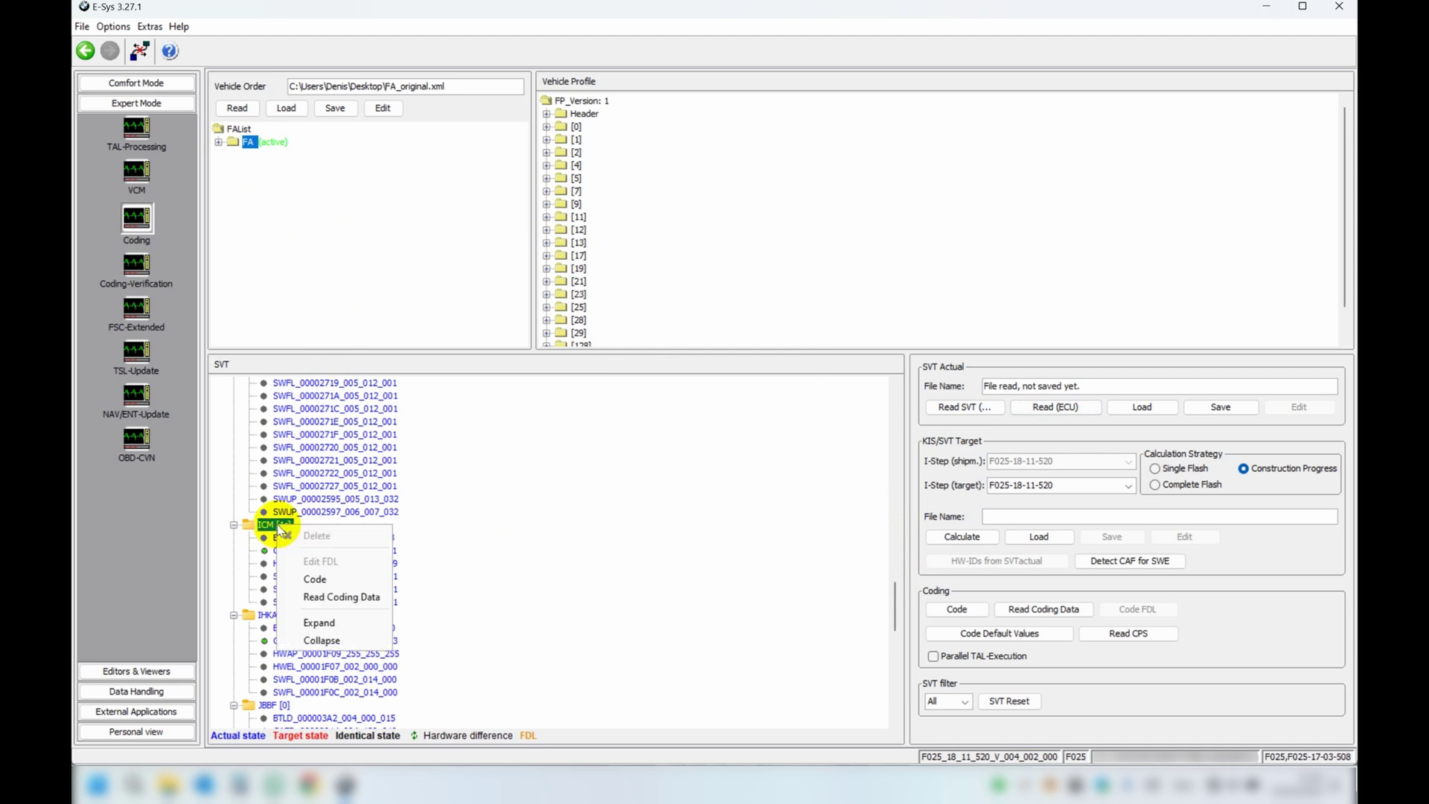
left_click(337, 580)
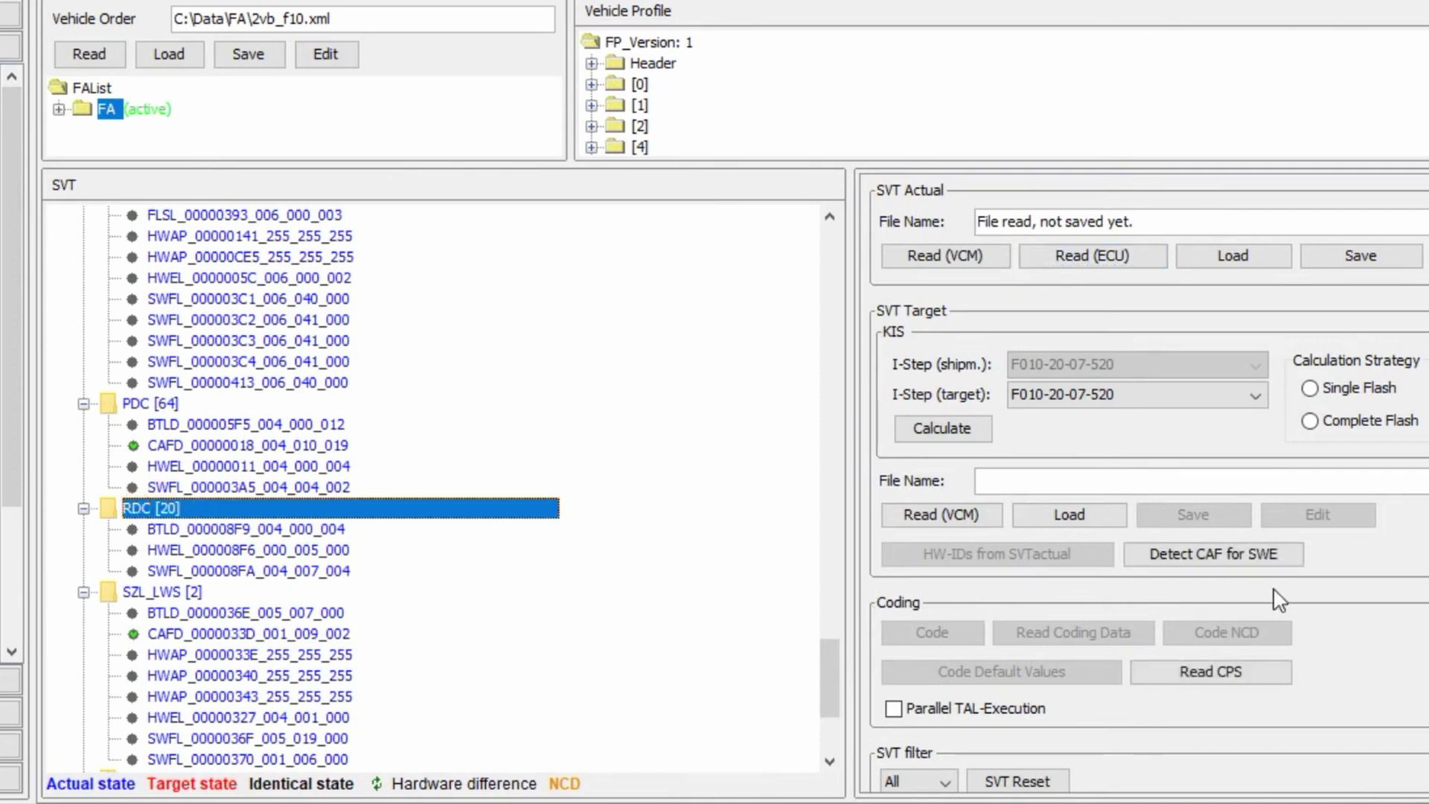
Detect the CAF for the RDC [20] module and assign CAFD_00001F3F_004_003_003 from the last listed I-step
left_click(1246, 556)
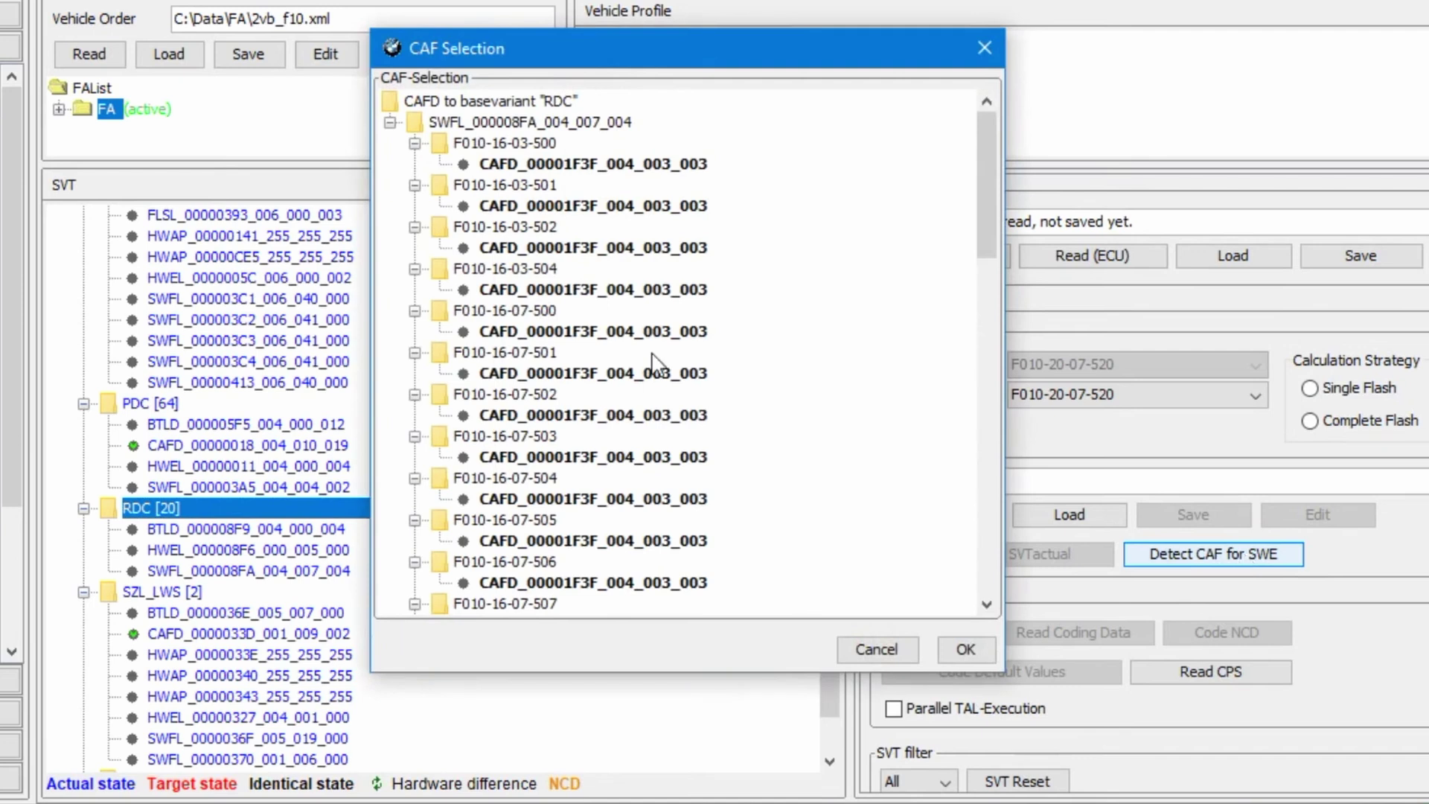
scroll(654, 364, "down", 10)
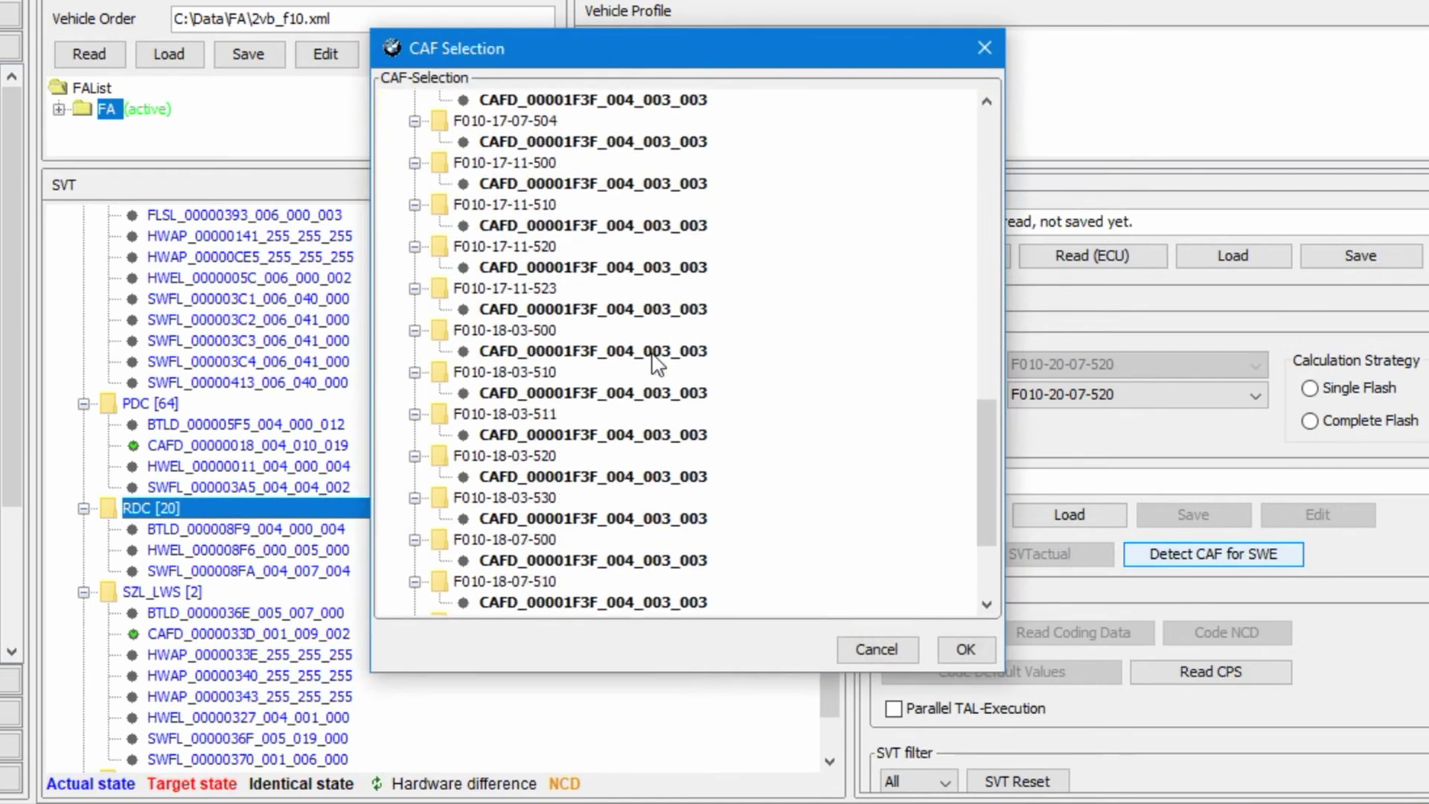
scroll(654, 365, "down", 3)
left_click(548, 603)
left_click(966, 650)
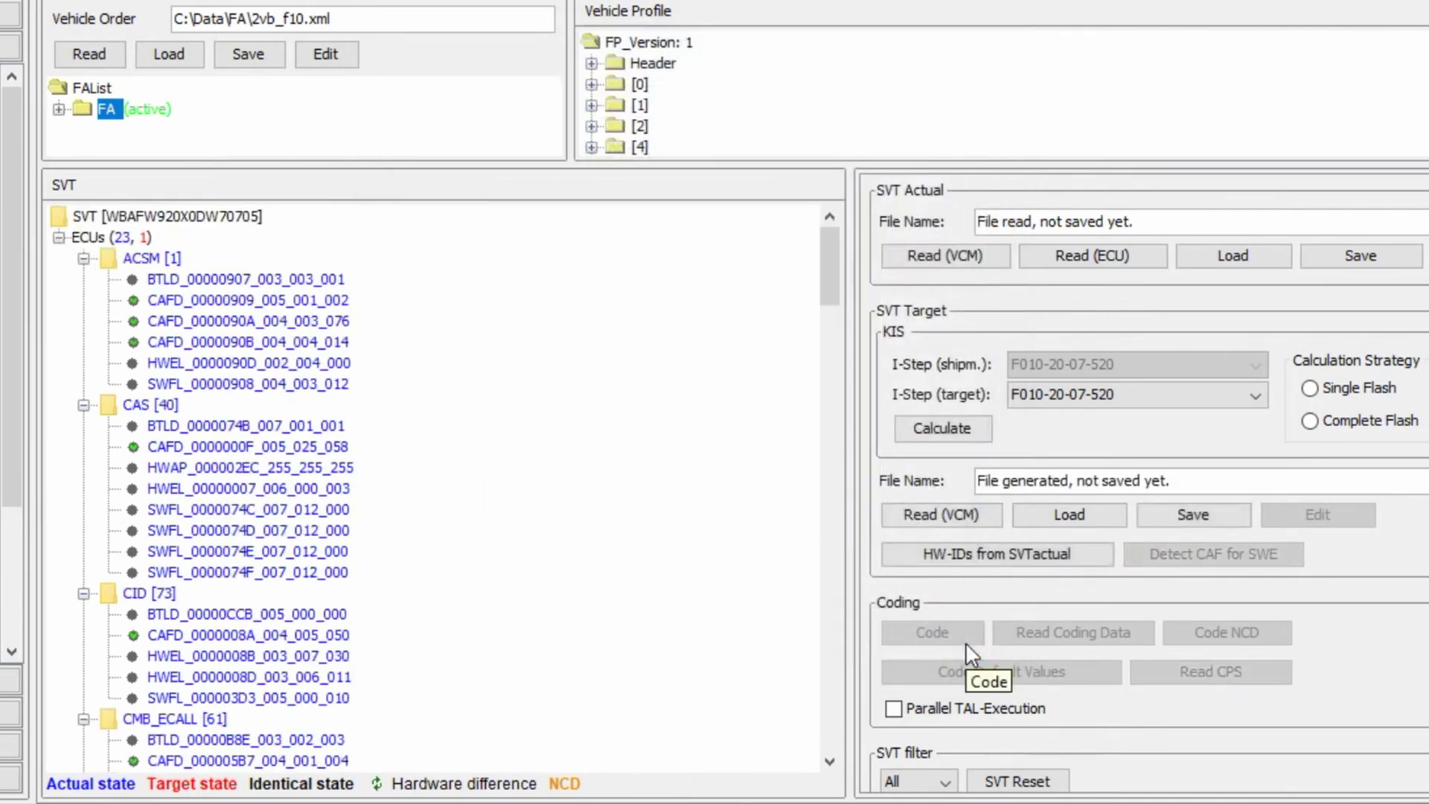
Code the RDC [20] module with the newly assigned CAFD
scroll(414, 695, "down", 20)
scroll(421, 696, "down", 10)
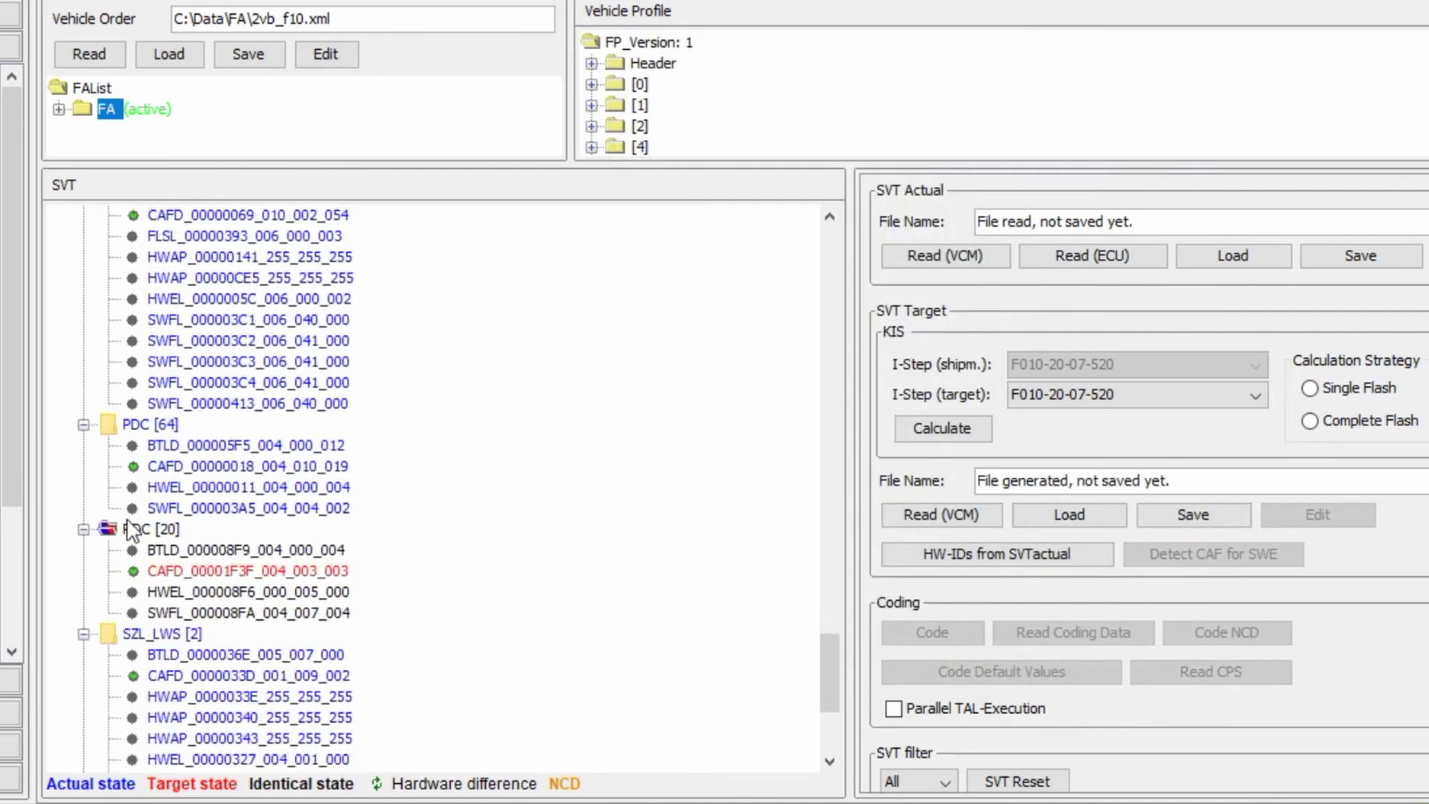
left_click(128, 529)
right_click(134, 531)
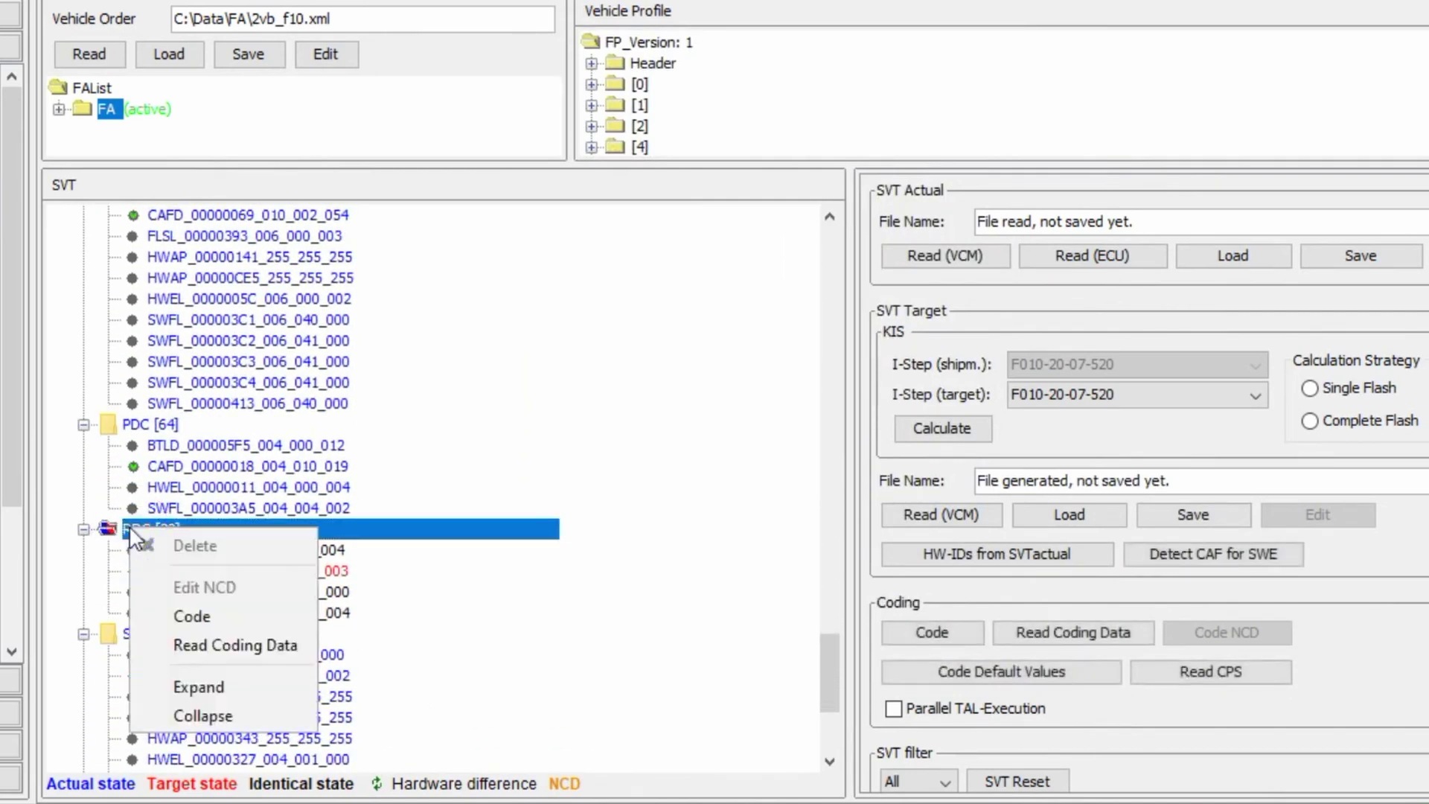
left_click(179, 615)
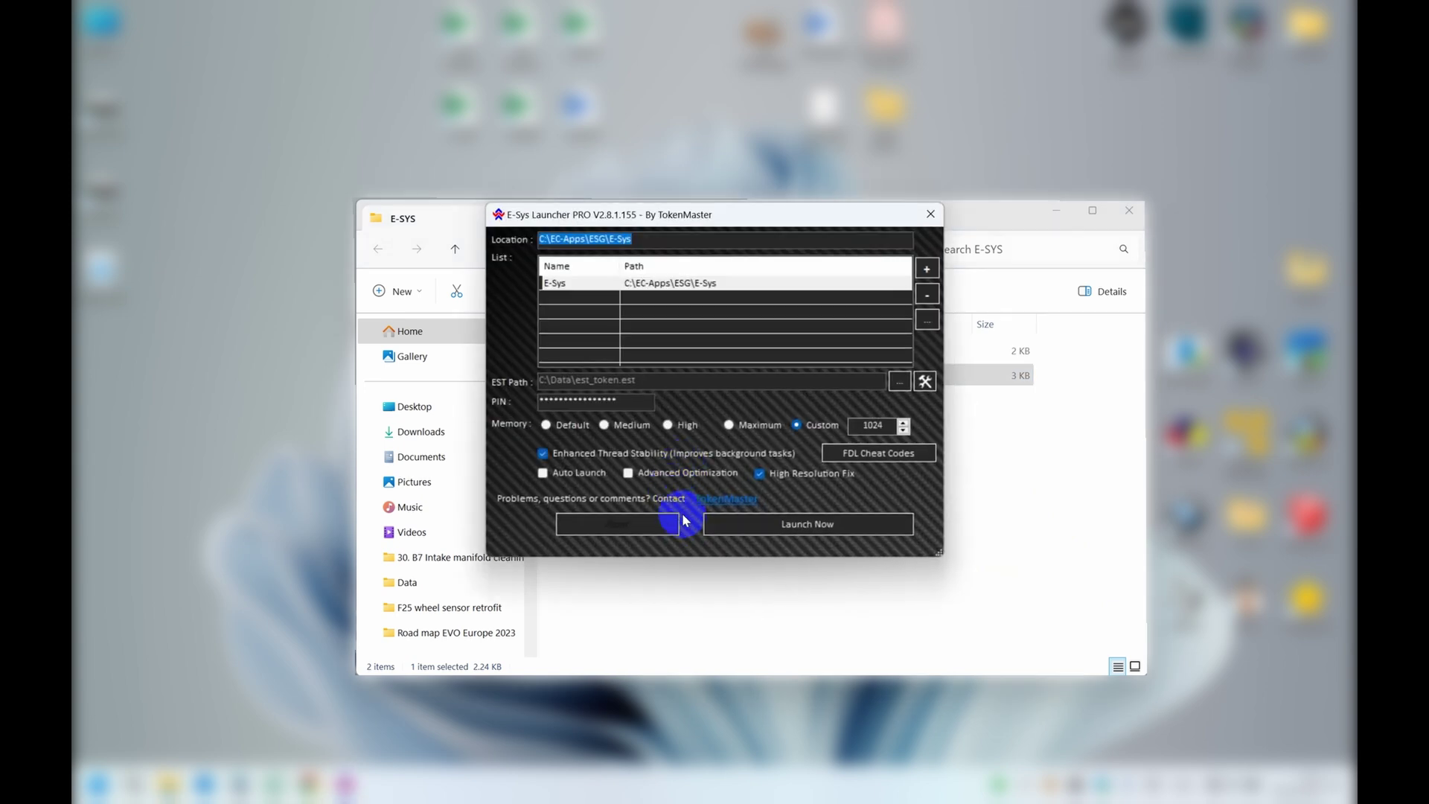
left_click(790, 523)
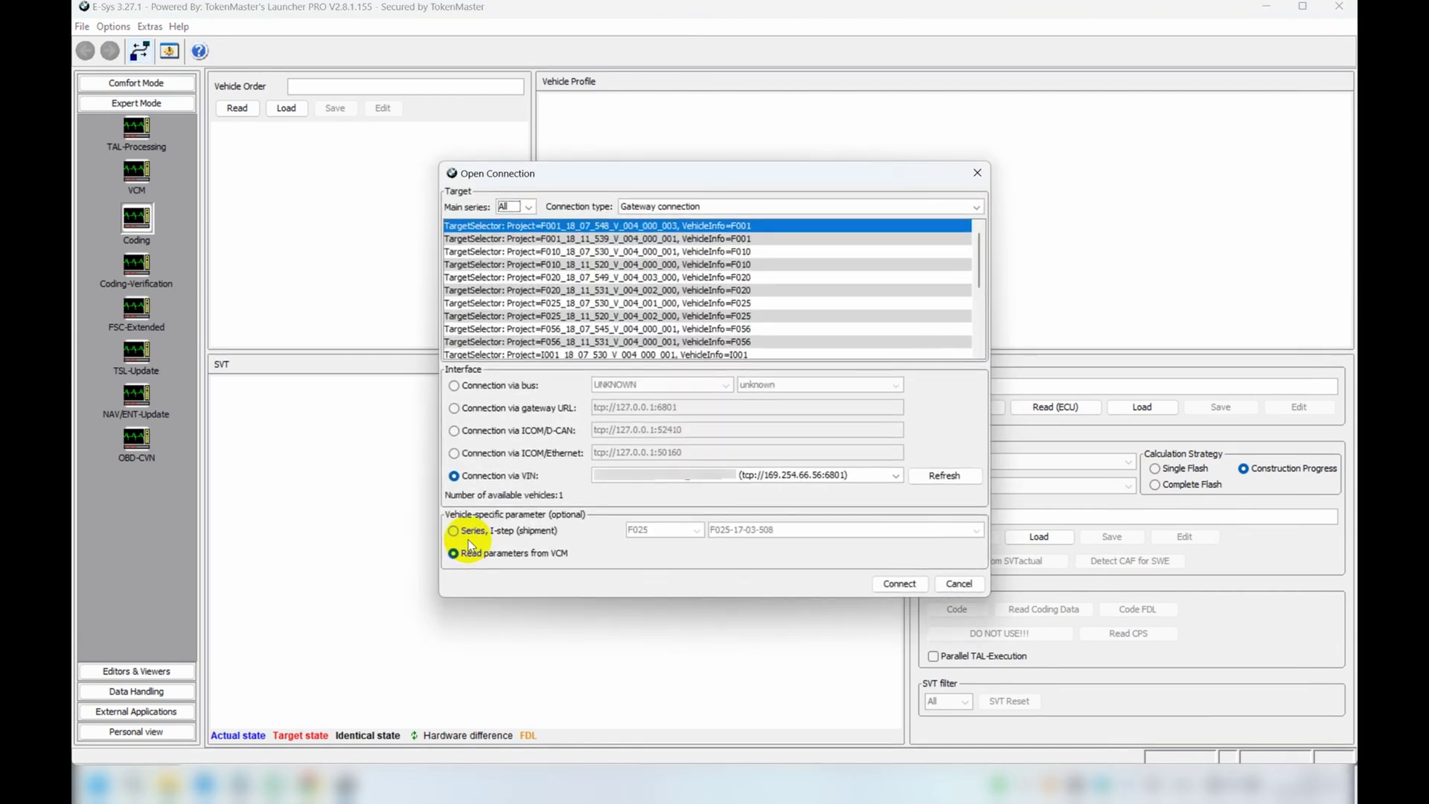
left_click(495, 533)
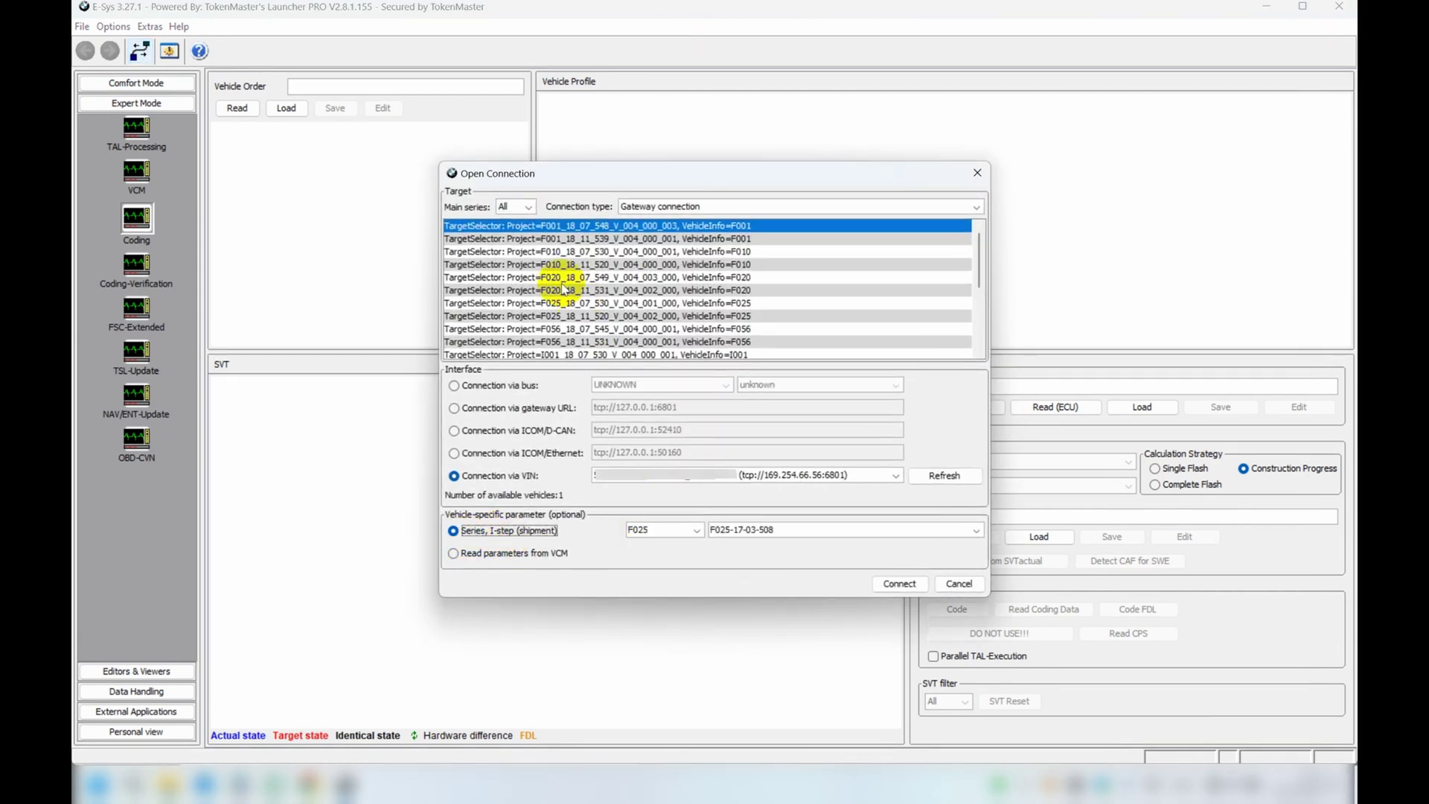
left_click_drag(979, 261, 980, 273)
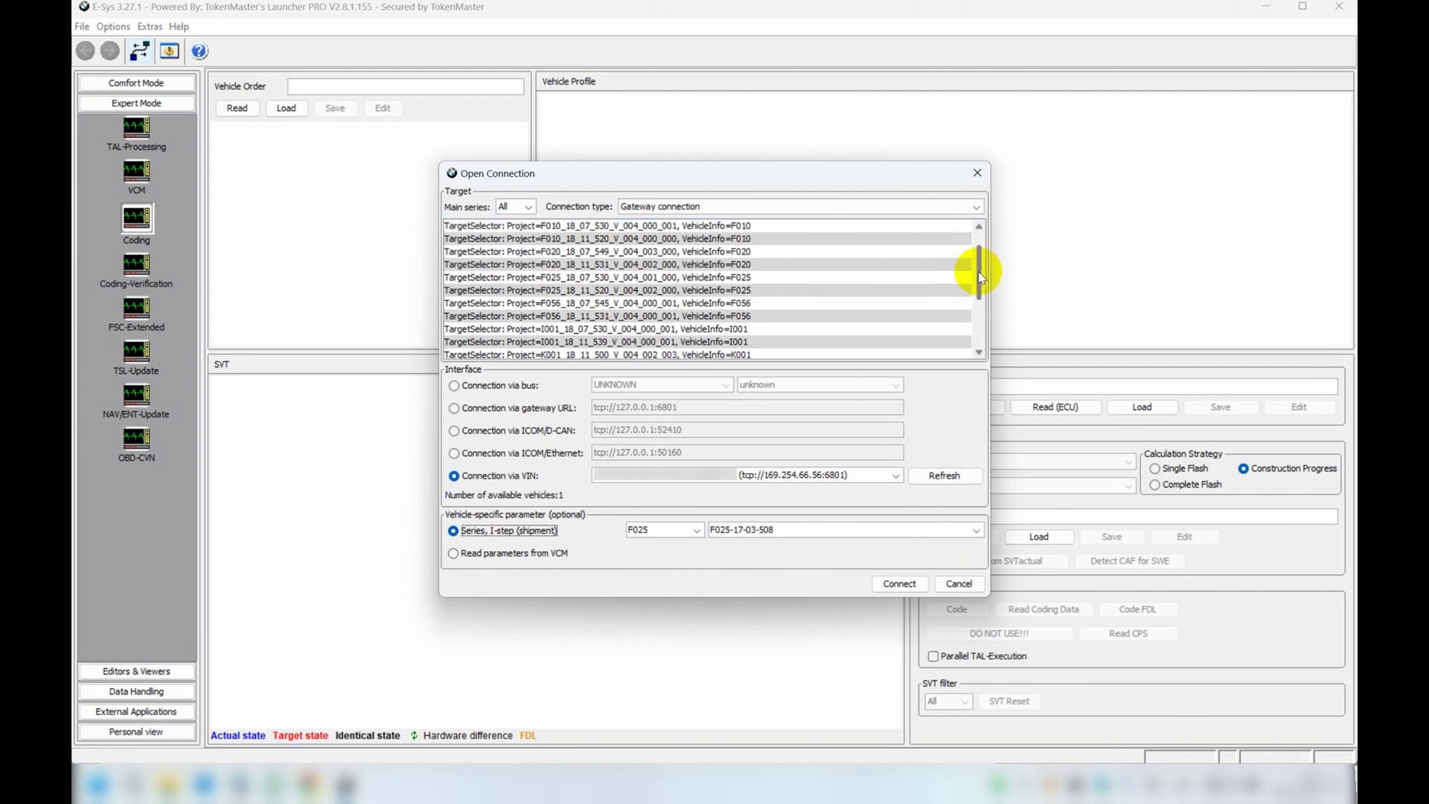
left_click(642, 290)
left_click(900, 585)
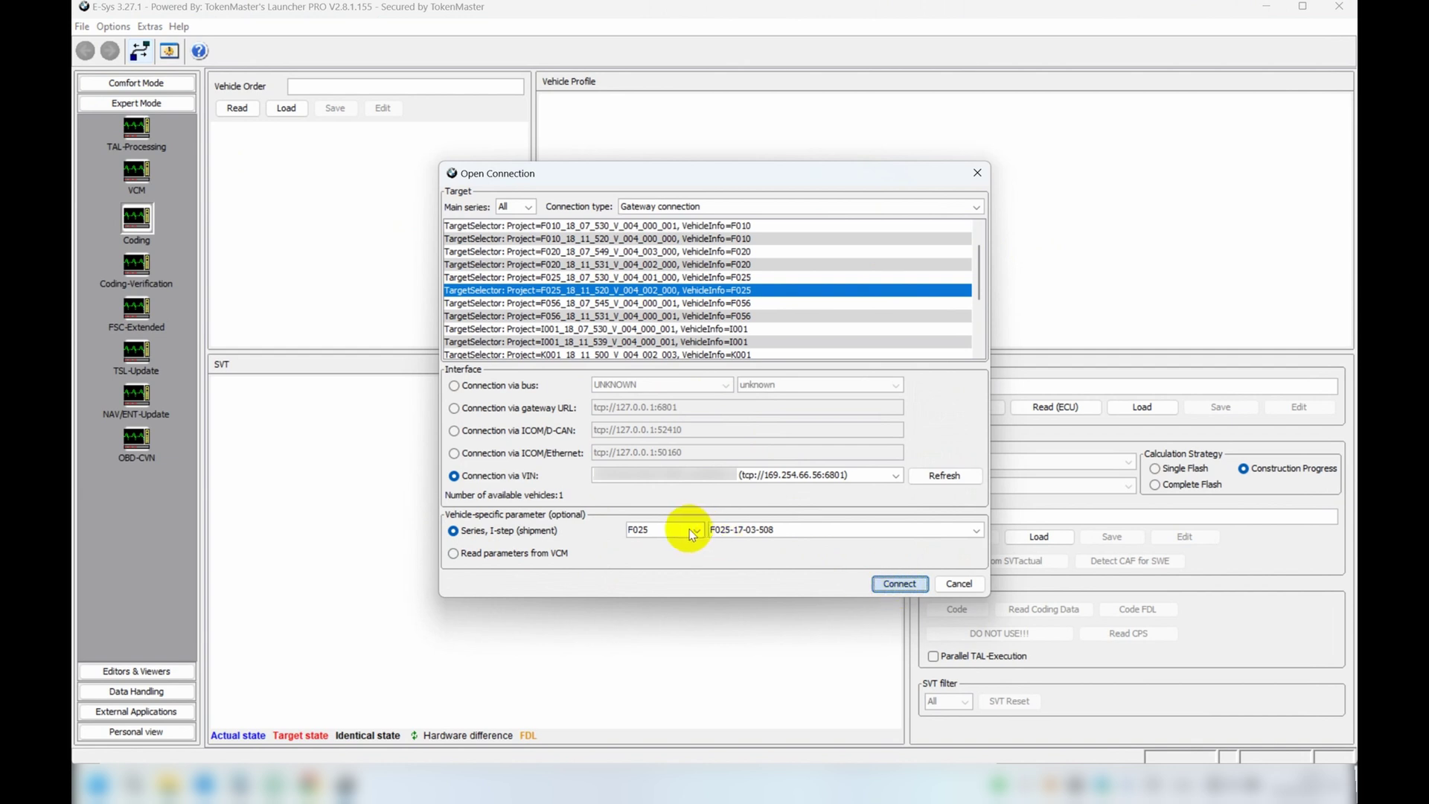
Read the vehicle order from the car, activate the FA, and read the actual SVT from the ECUs
left_click(253, 110)
right_click(246, 140)
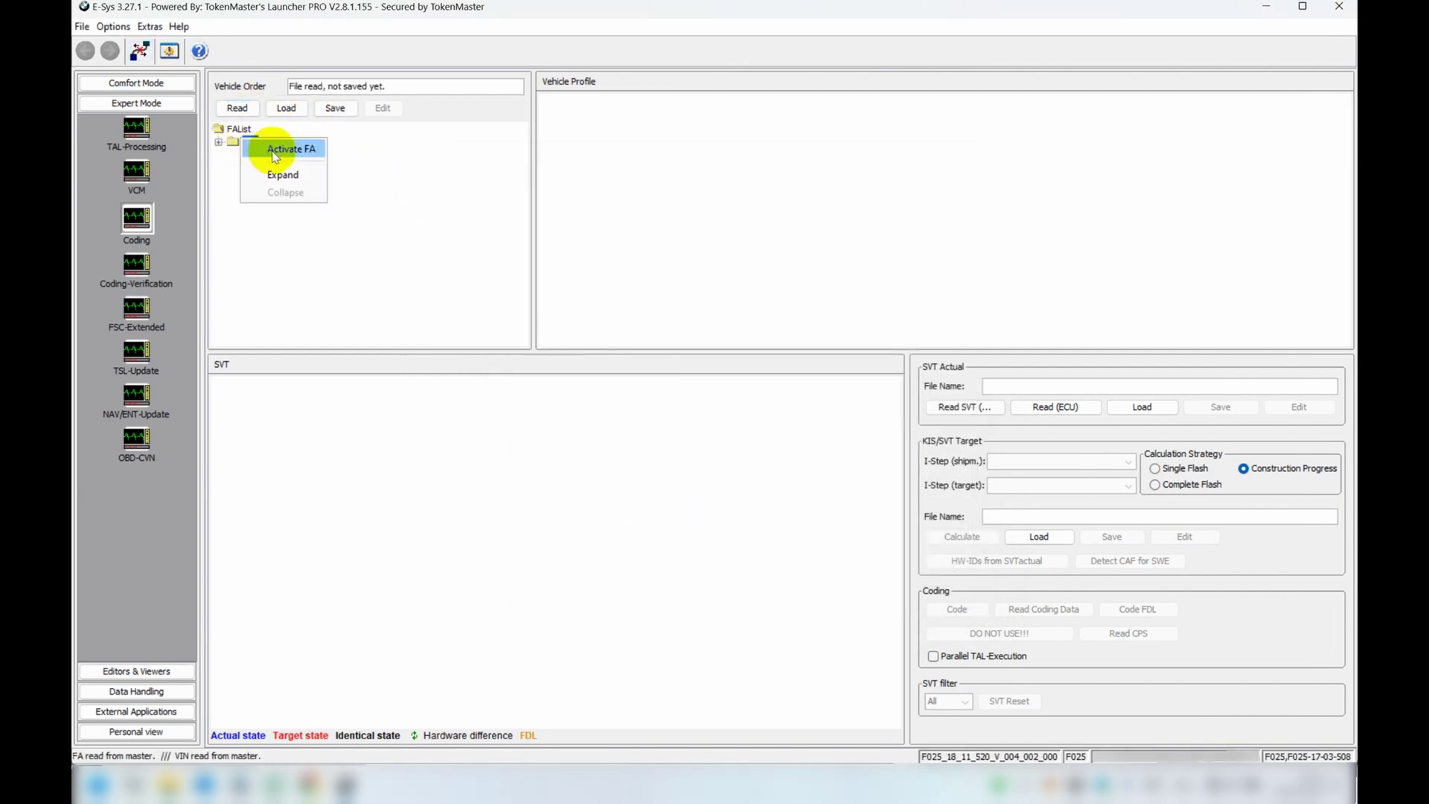
left_click(294, 146)
left_click(1057, 407)
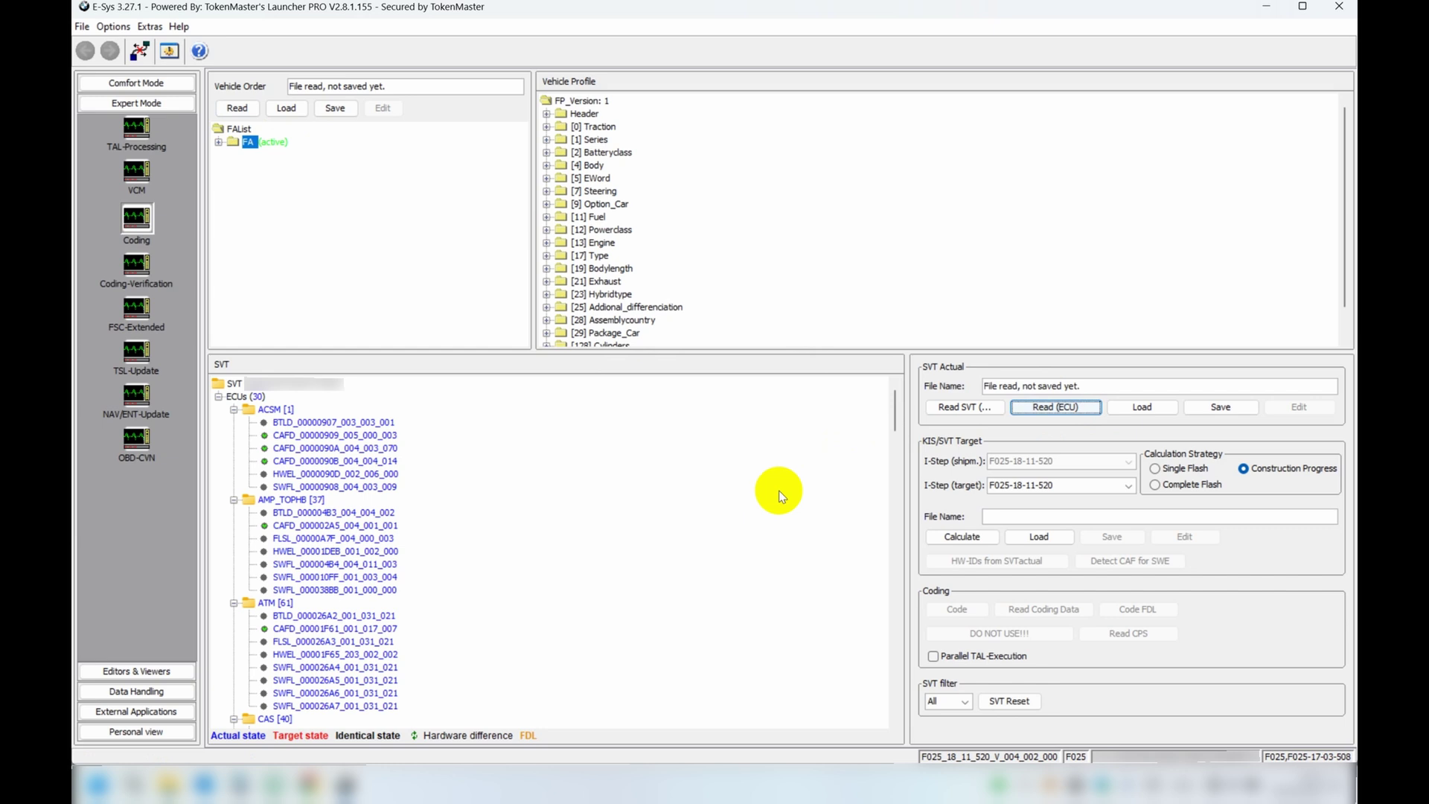
Read the coding data of CAFD_00001EF6_006_025_106 in the HU_NBT2 [63] module
left_click_drag(897, 409, 868, 554)
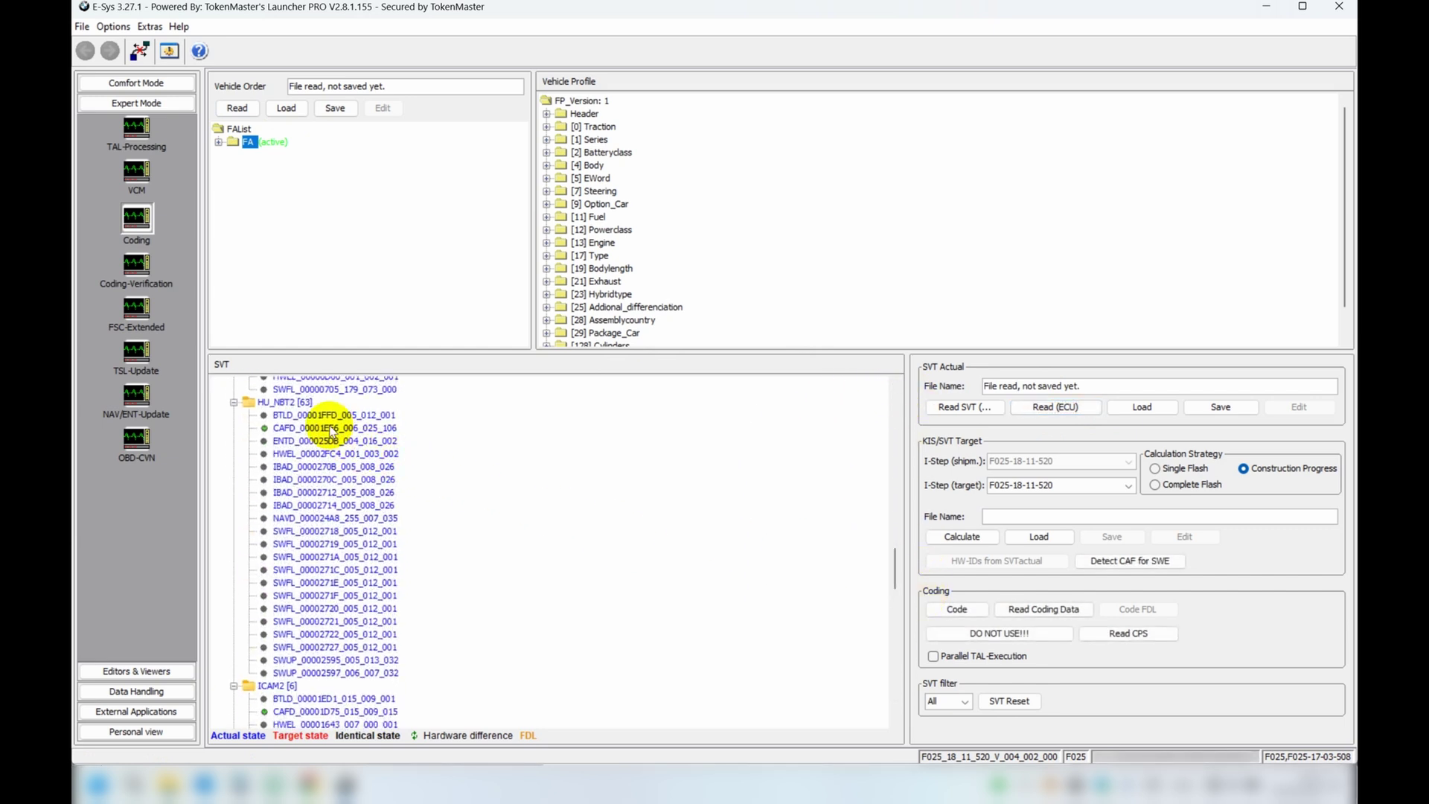
right_click(331, 427)
left_click(383, 523)
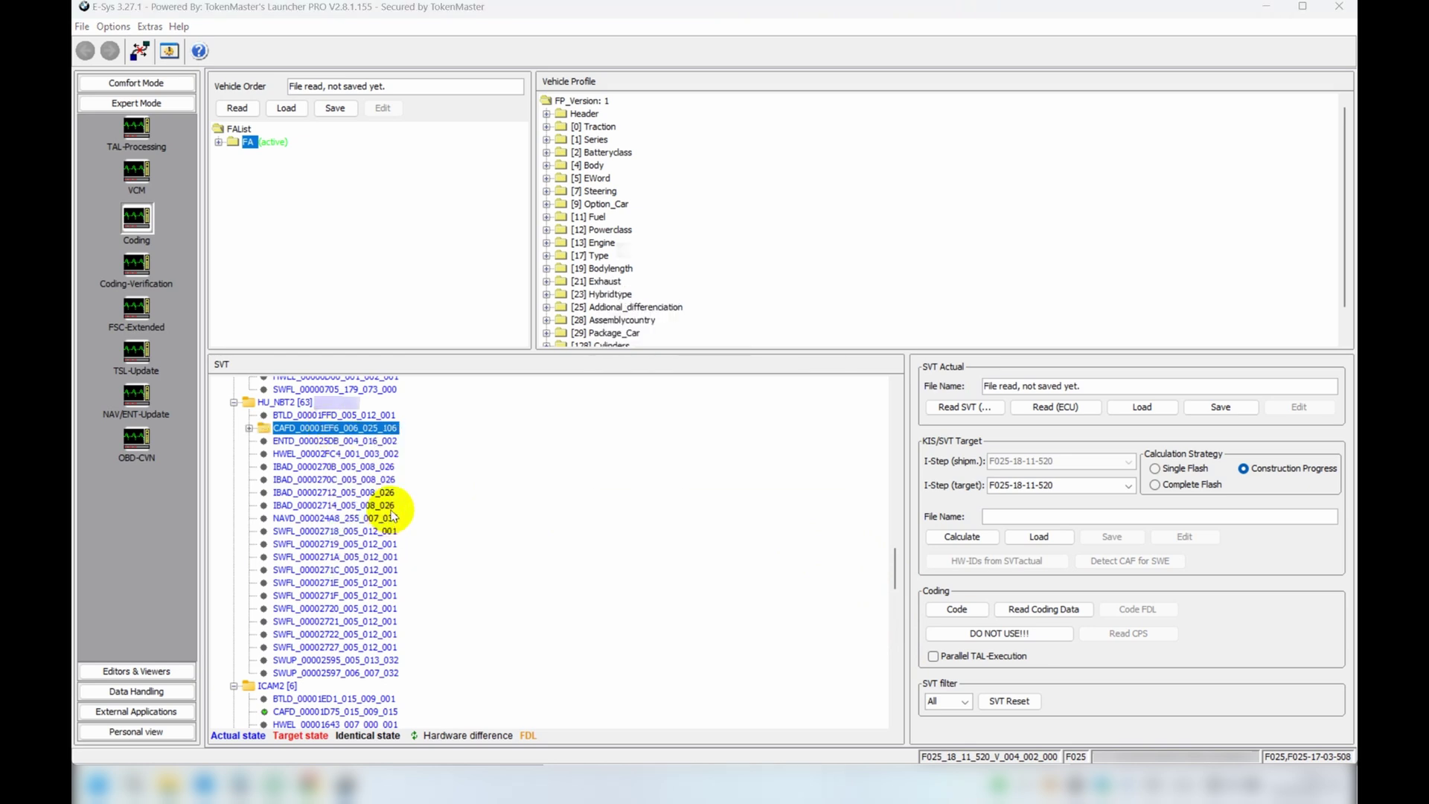
left_click(825, 560)
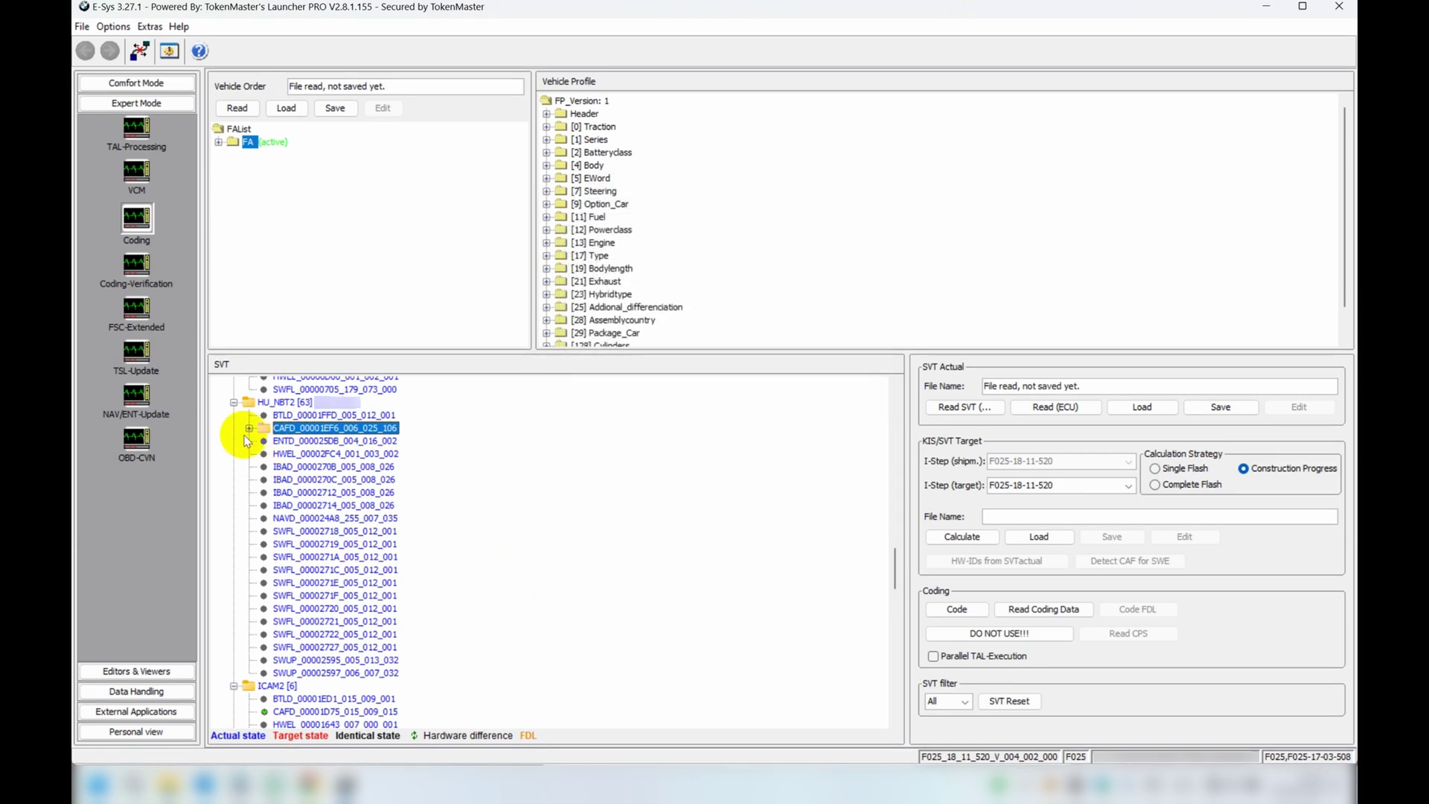
Open the coding file read under CAFD_00001EF6_006_025_106 for FDL editing
left_click(249, 428)
left_click(298, 440)
right_click(298, 442)
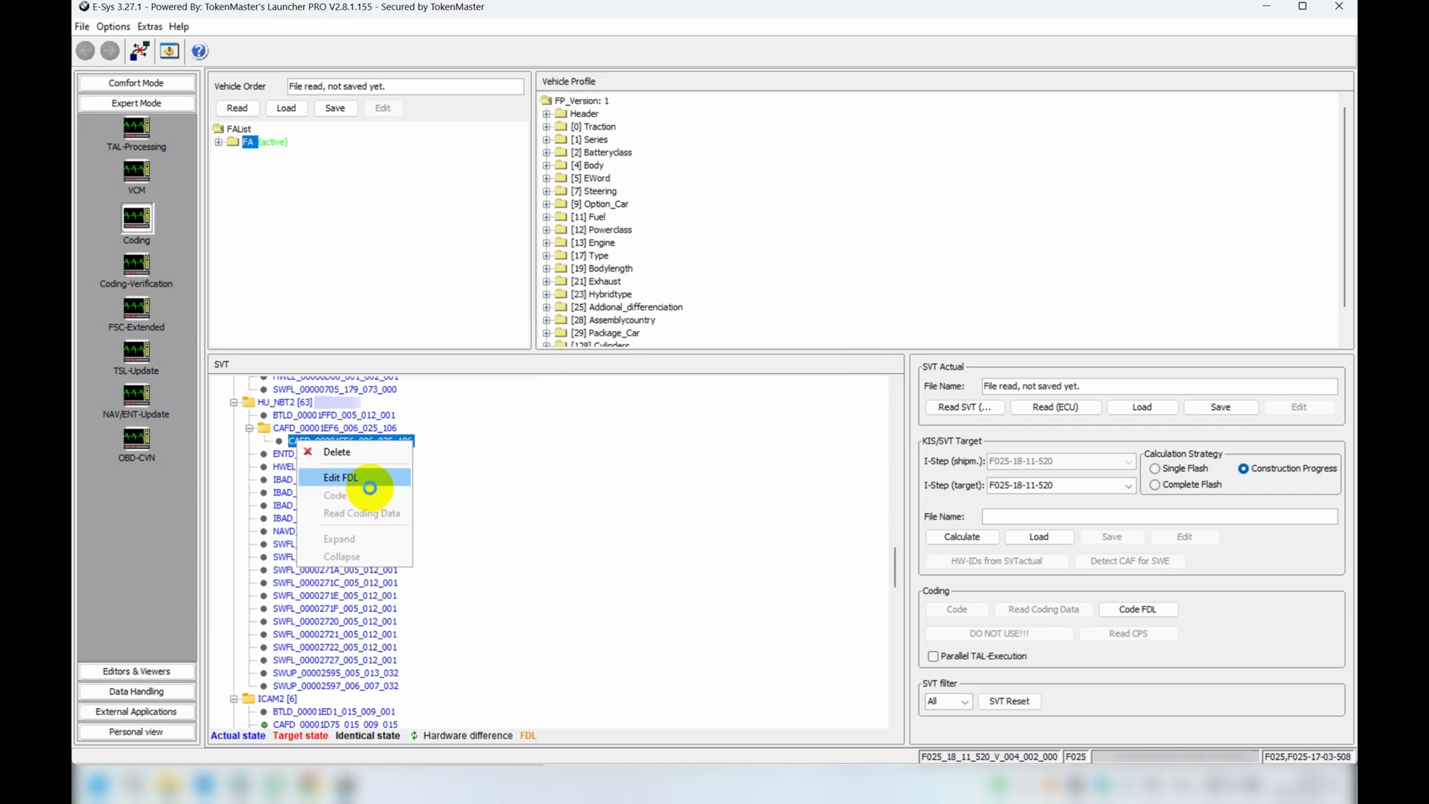
left_click(368, 481)
Search the head unit's coding data for "rdc" and locate the RDC_SAFETY function under 3001 EXBOX
left_click(328, 124)
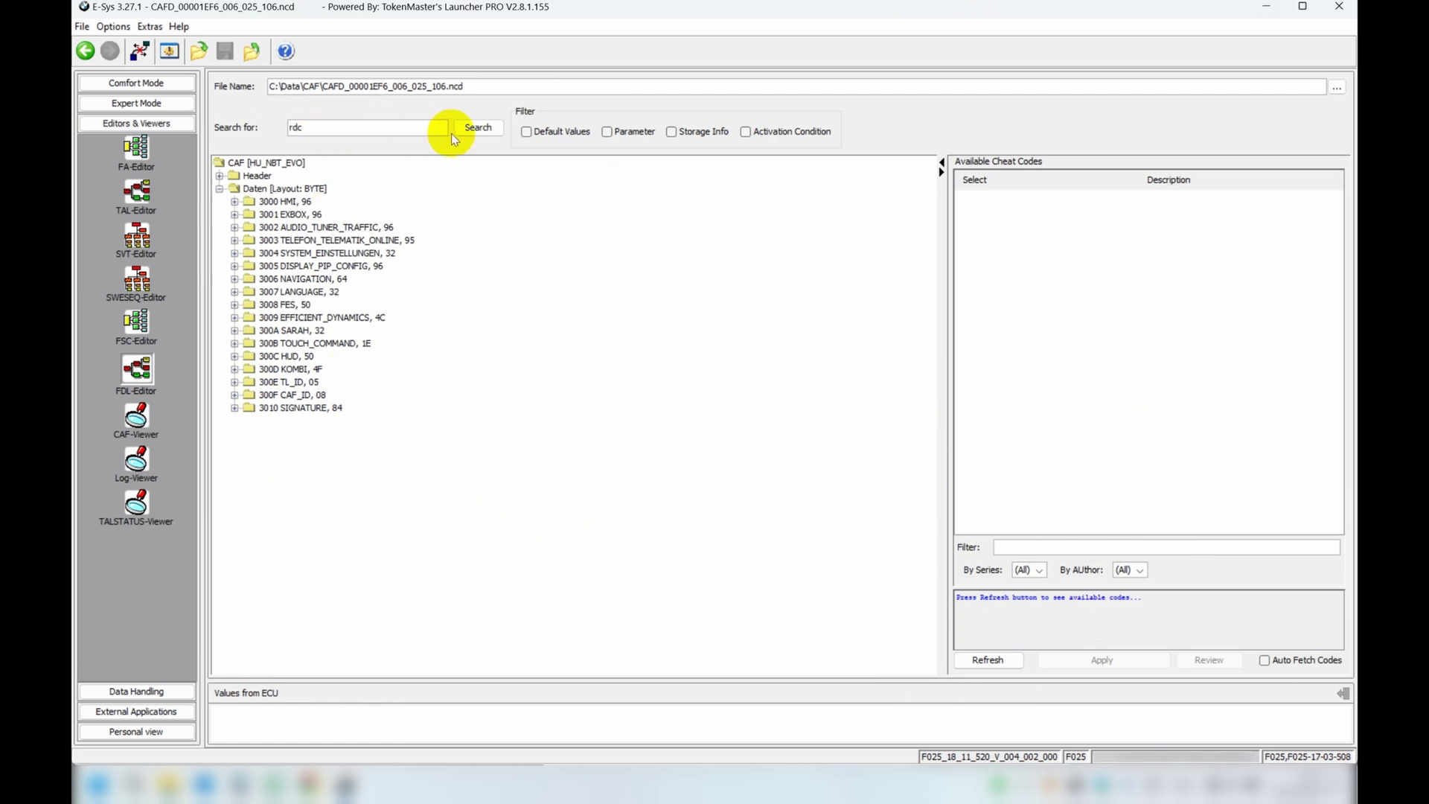
left_click(472, 130)
left_click(474, 132)
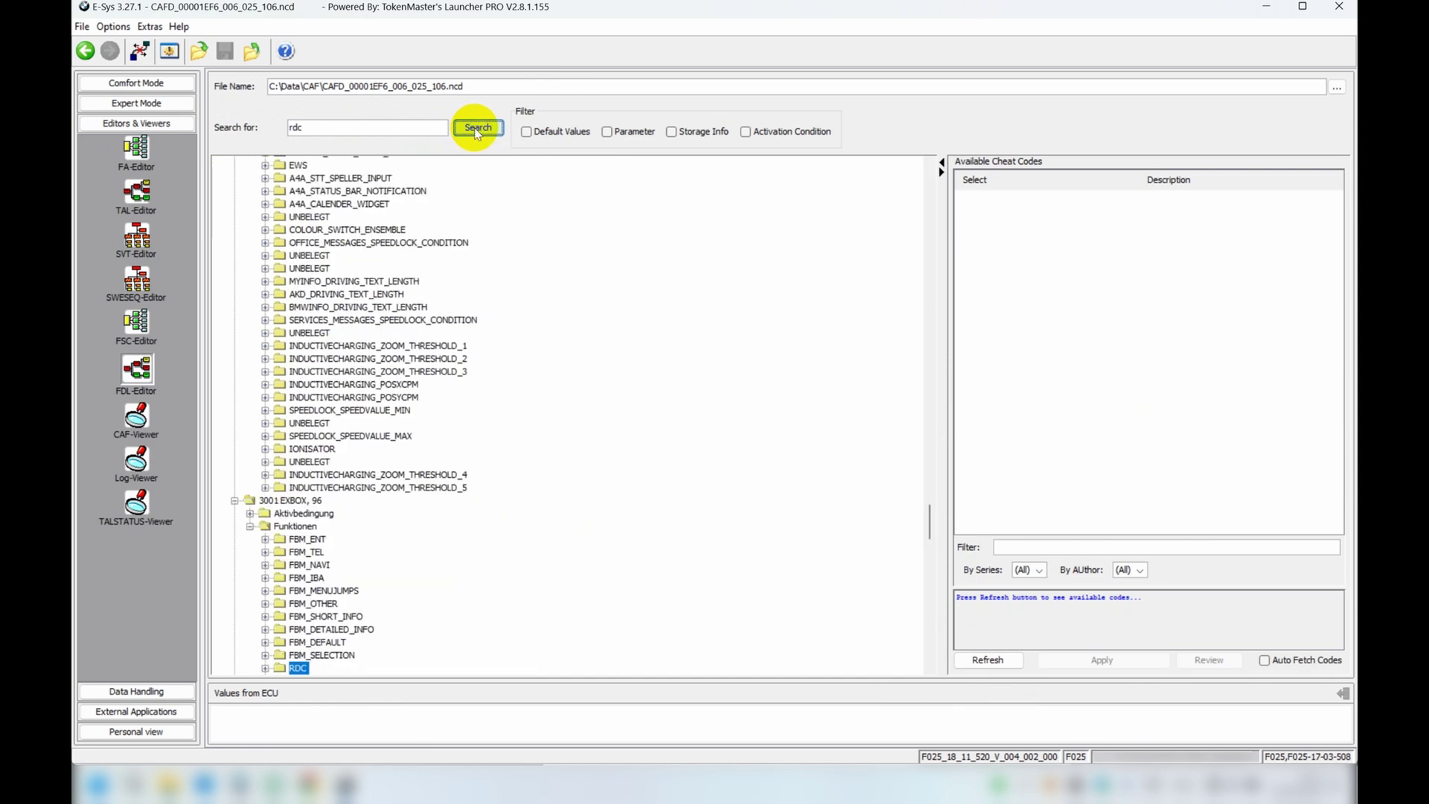
left_click(477, 132)
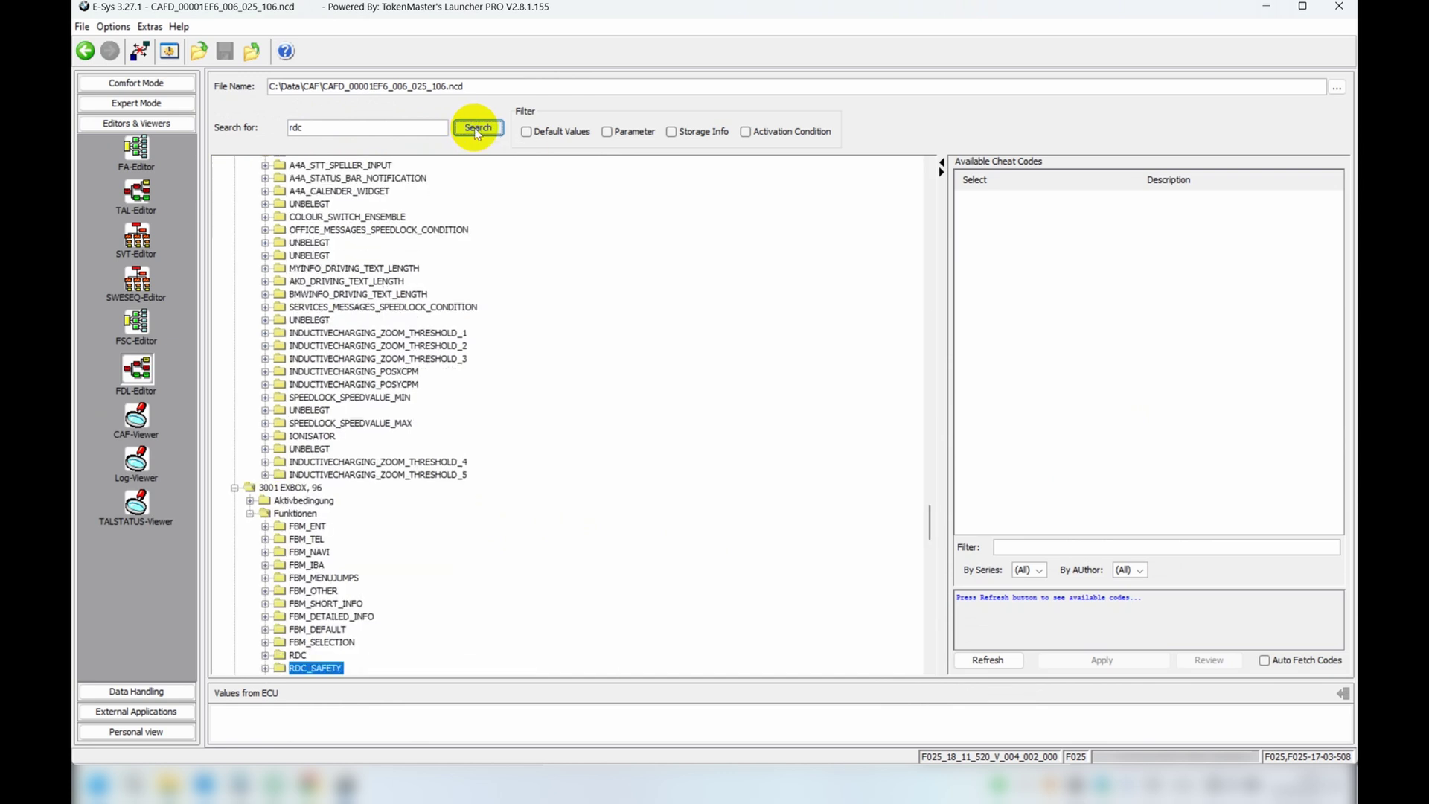
left_click_drag(931, 523, 929, 542)
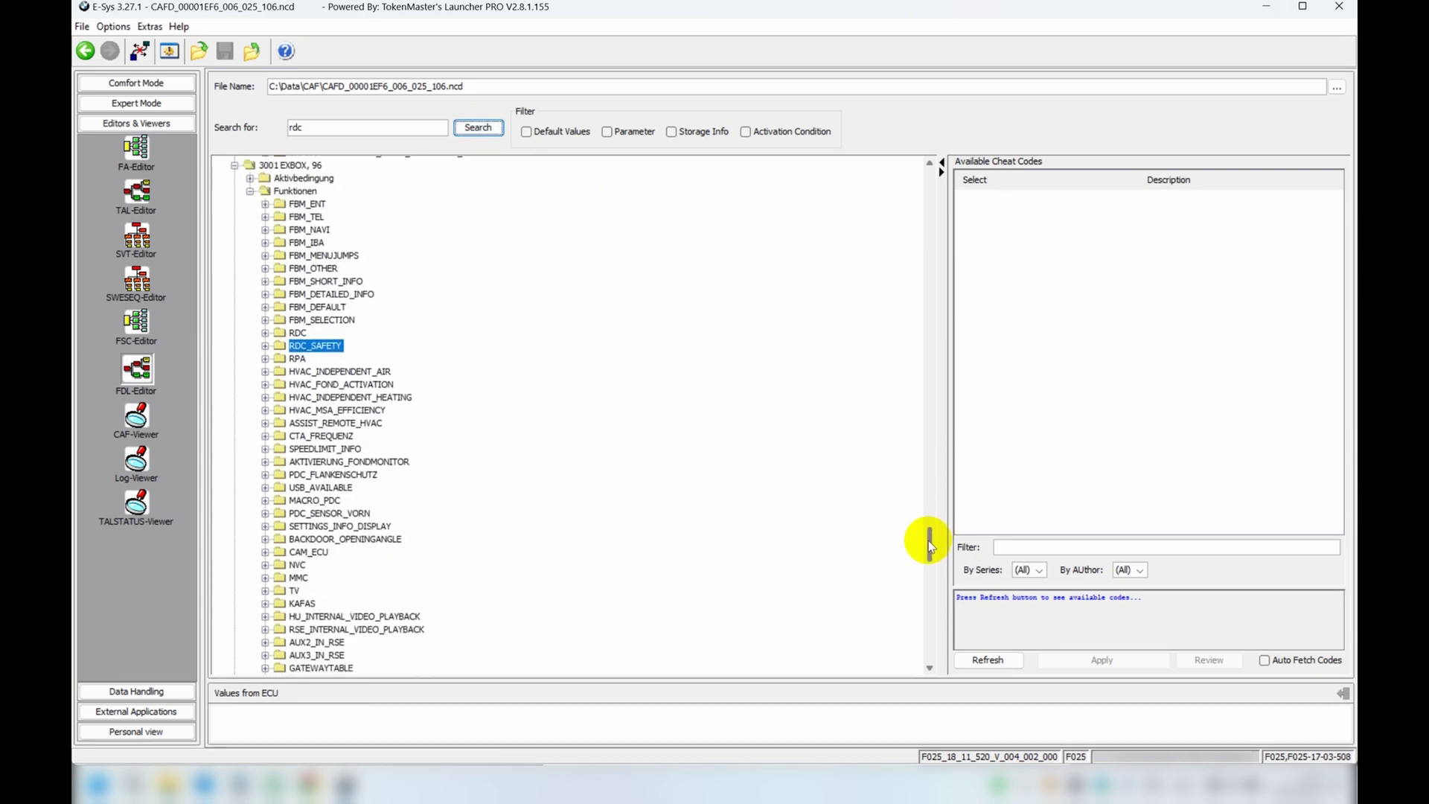
Expand RDC_SAFETY, edit its read-out setting by choosing an option, and collapse the function again
left_click(265, 346)
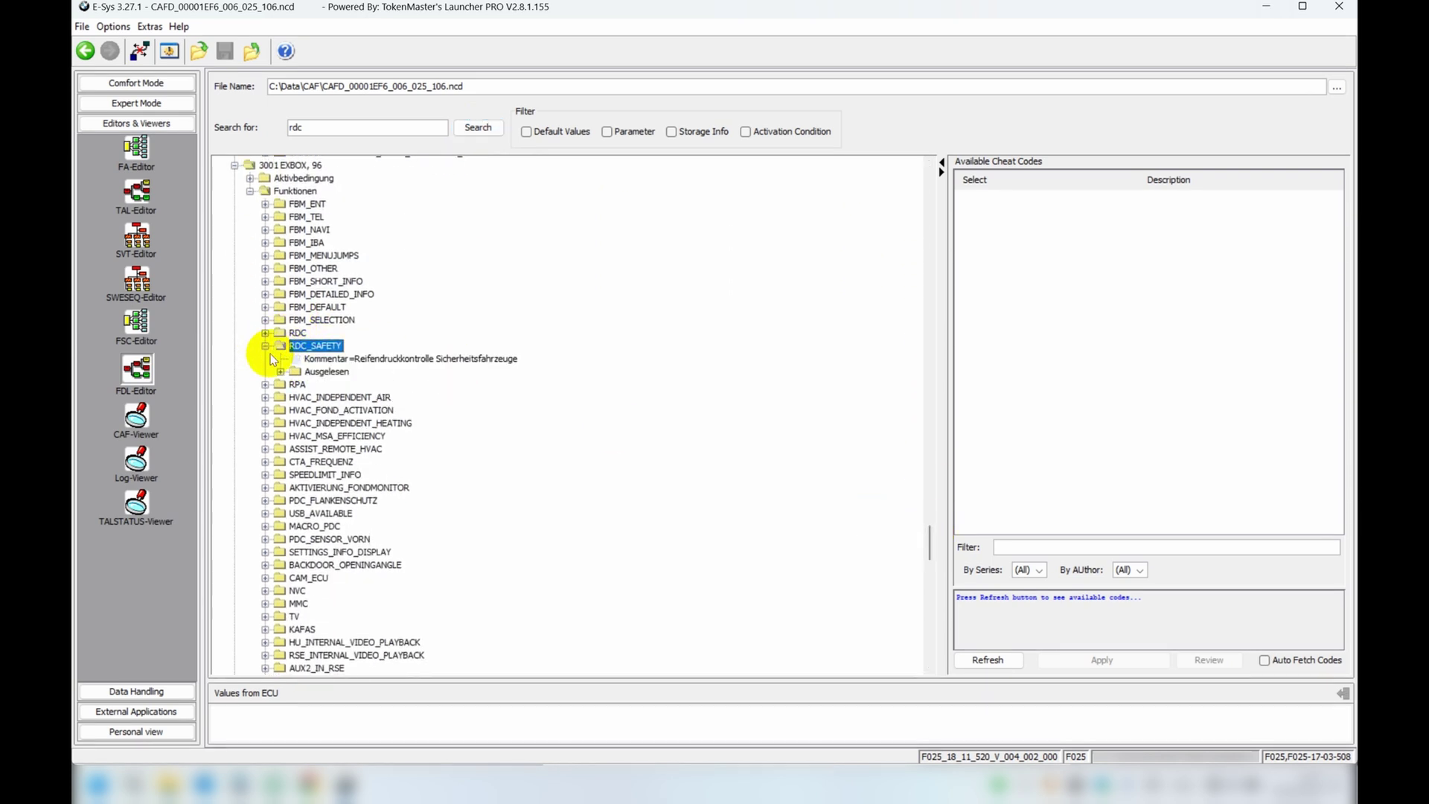
left_click(281, 371)
left_click(325, 385)
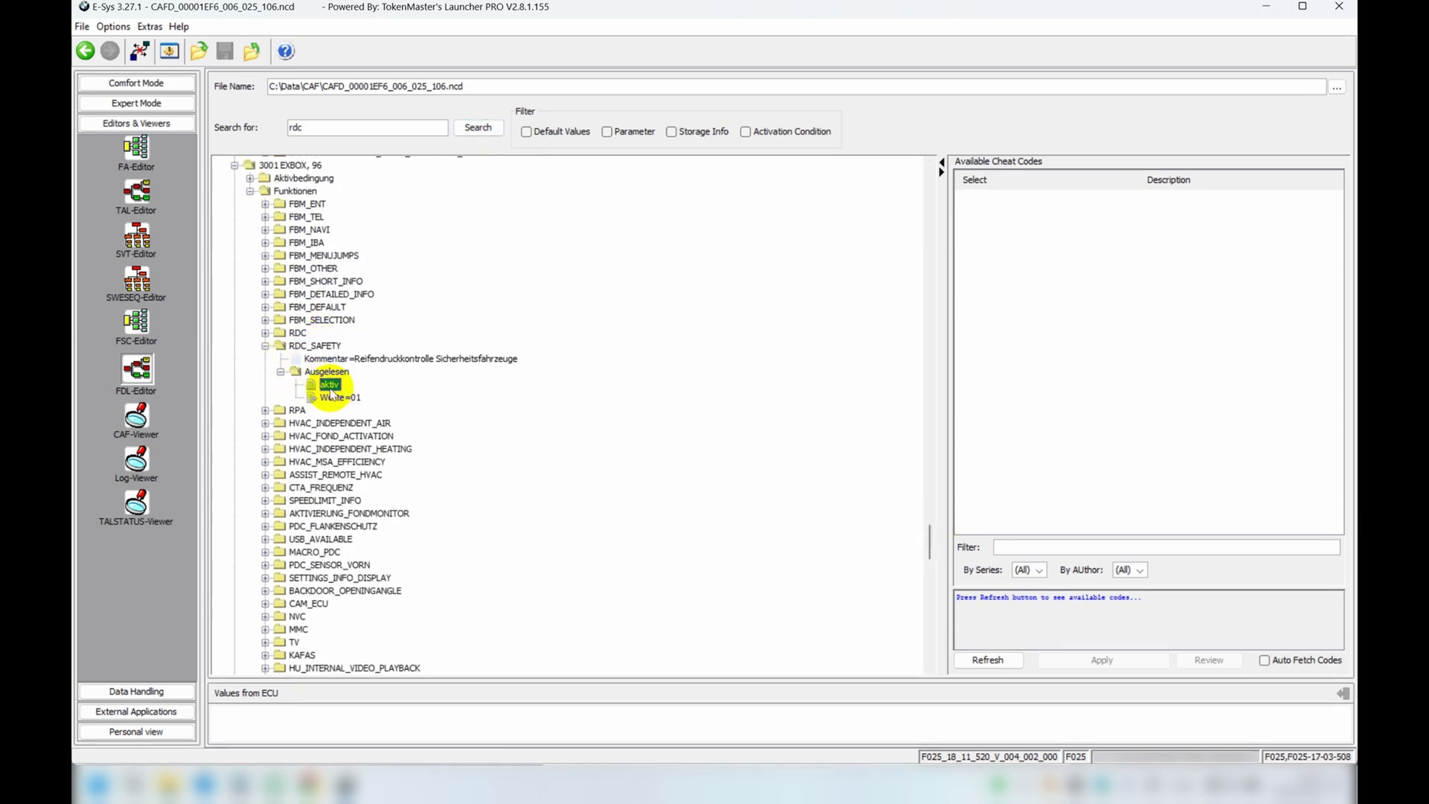
right_click(325, 386)
left_click(366, 386)
left_click(369, 386)
left_click(343, 399)
left_click(305, 390)
left_click(265, 345)
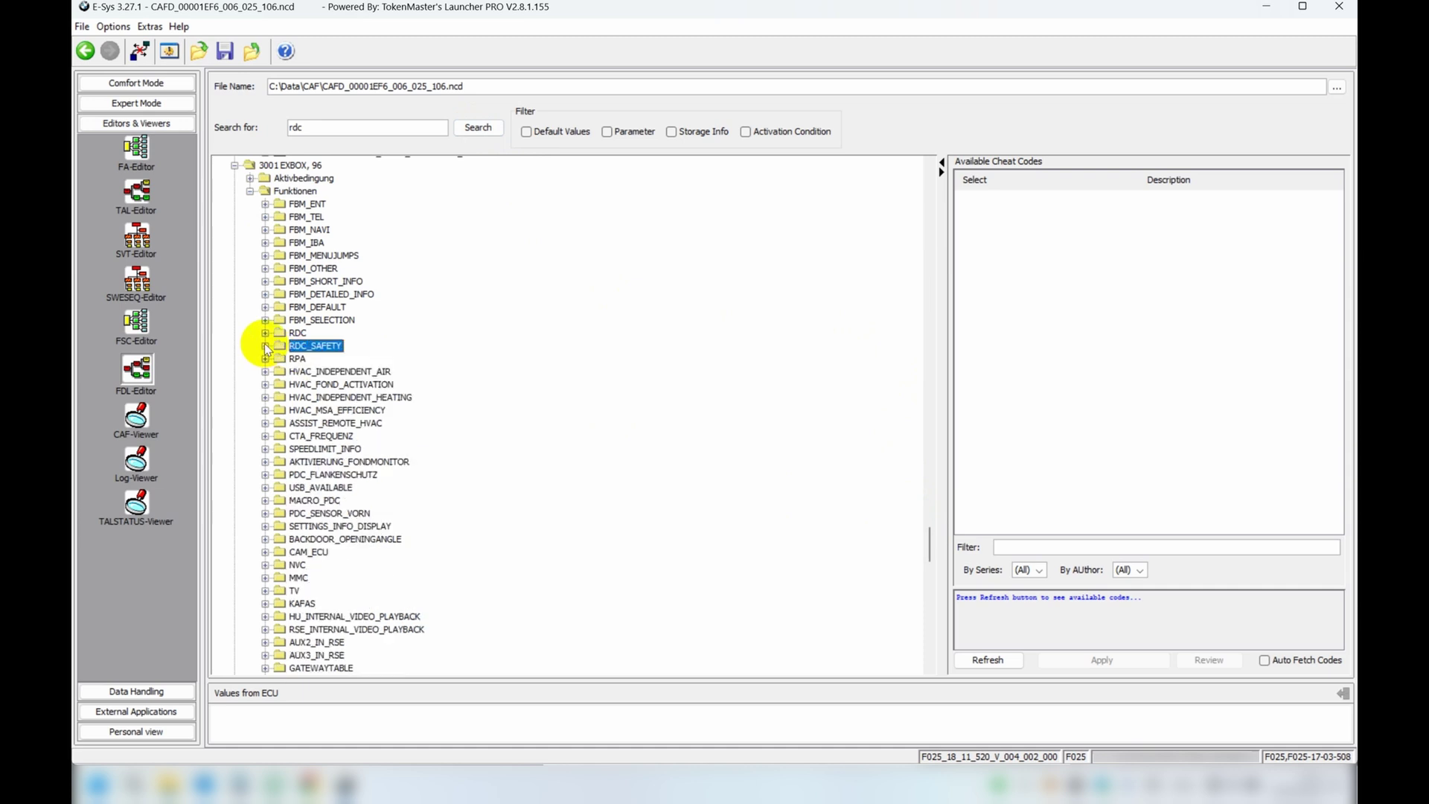
Search the head unit's coding data for "temp" and locate the RDC_DRUCK_TEMP function
double_click(296, 130)
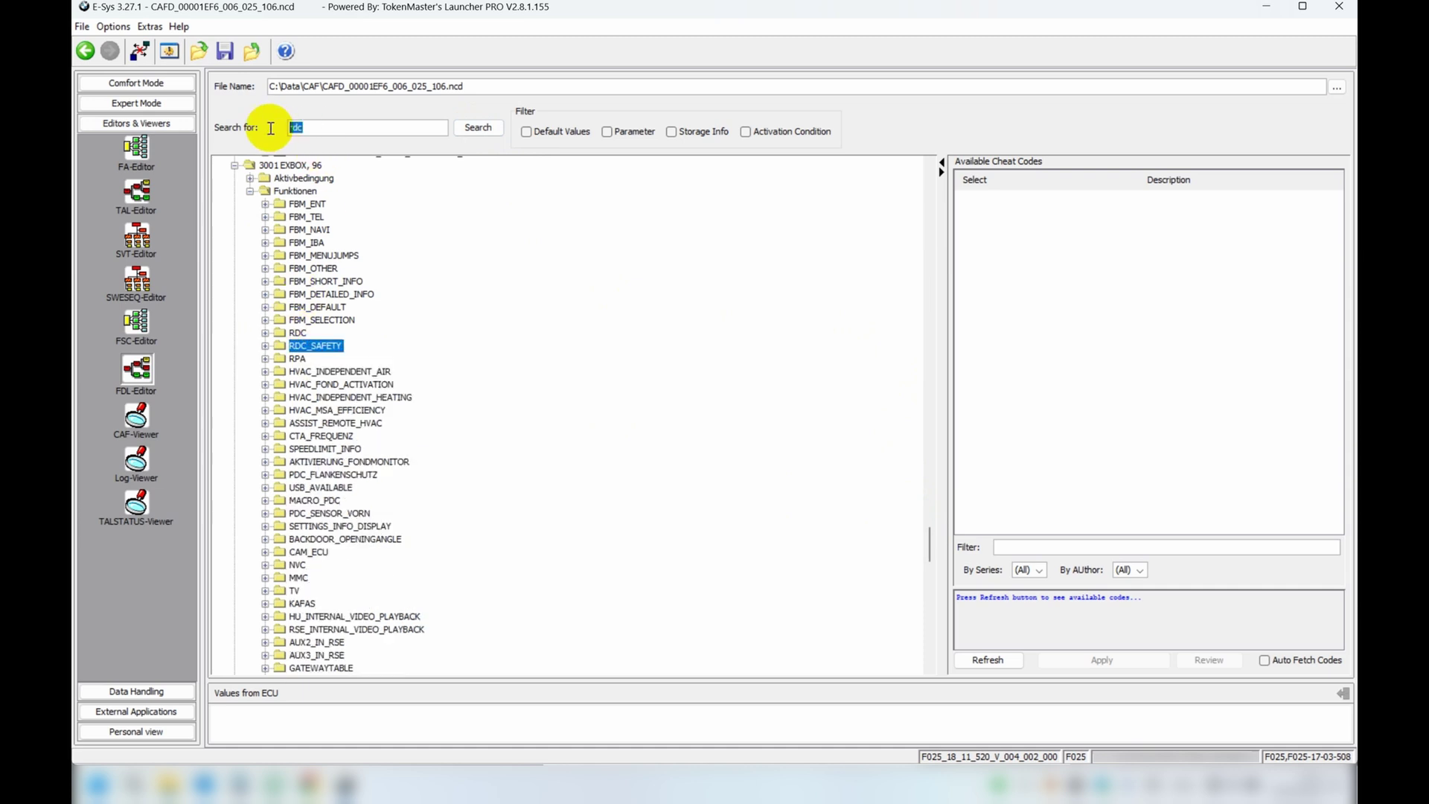
type("temp")
key("Return")
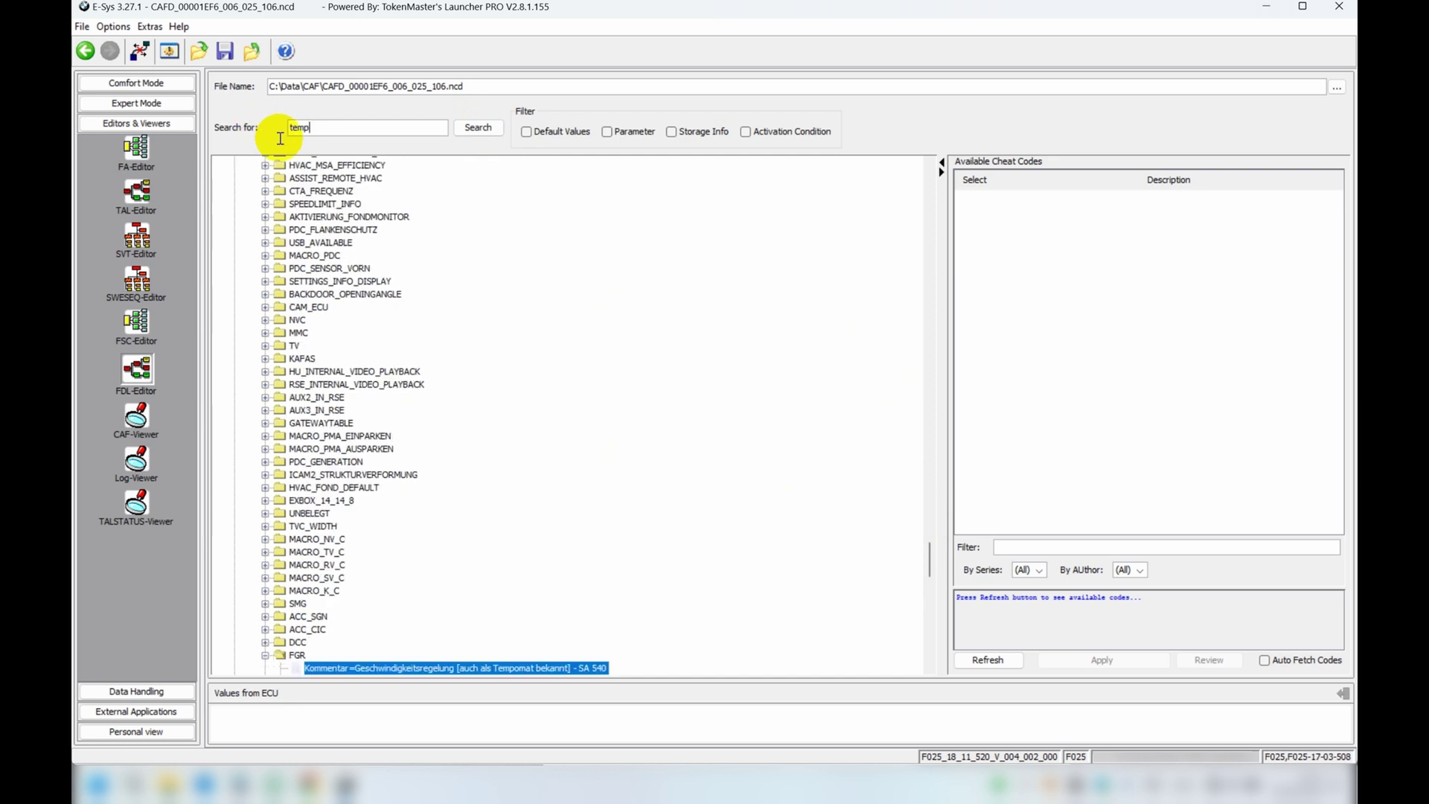
left_click(478, 128)
left_click(477, 128)
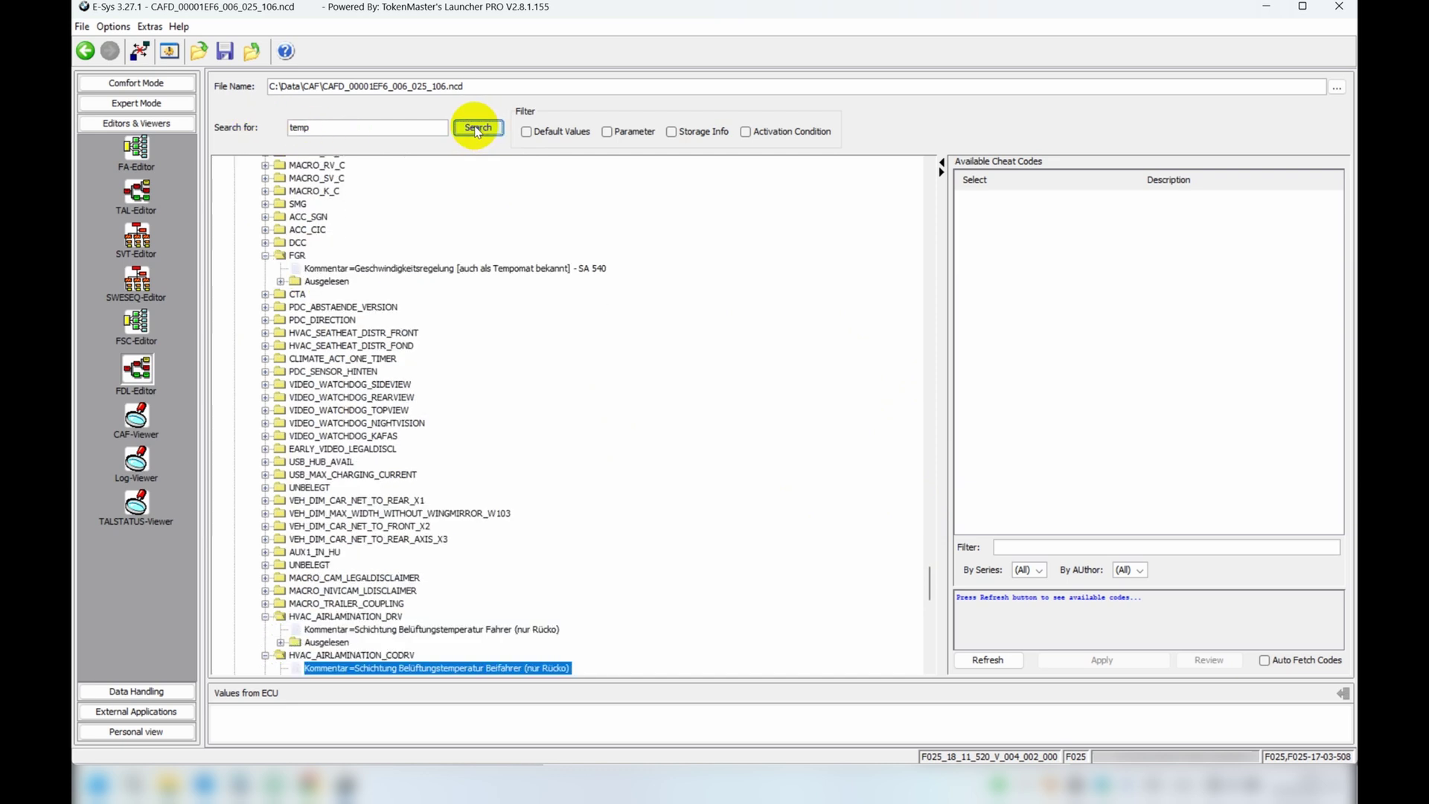
left_click(478, 128)
scroll(516, 323, "down", 3)
scroll(528, 323, "down", 3)
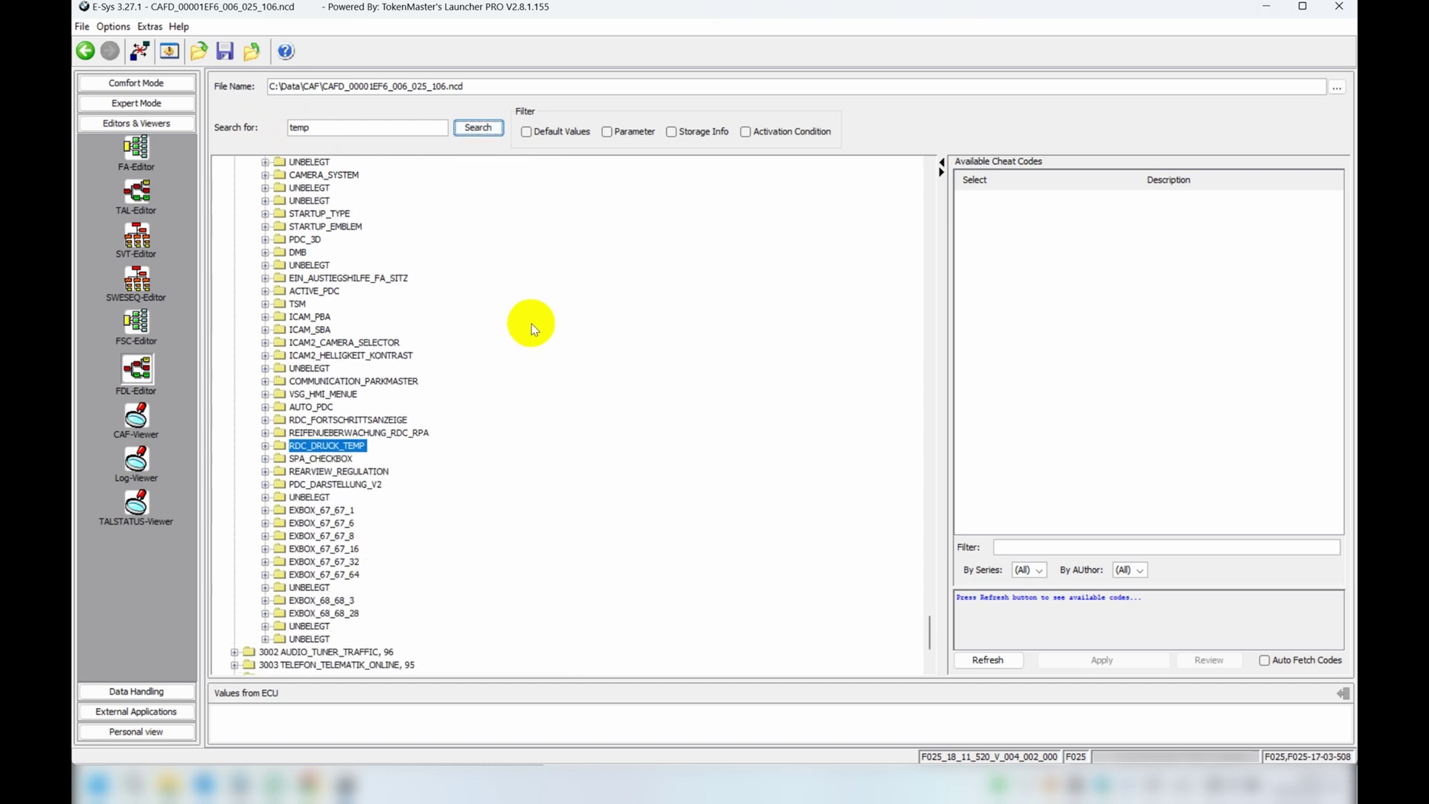
Set the RDC_DRUCK_TEMP function under 3001 EXBOX to druck_und_temperatur
left_click(265, 446)
left_click(280, 471)
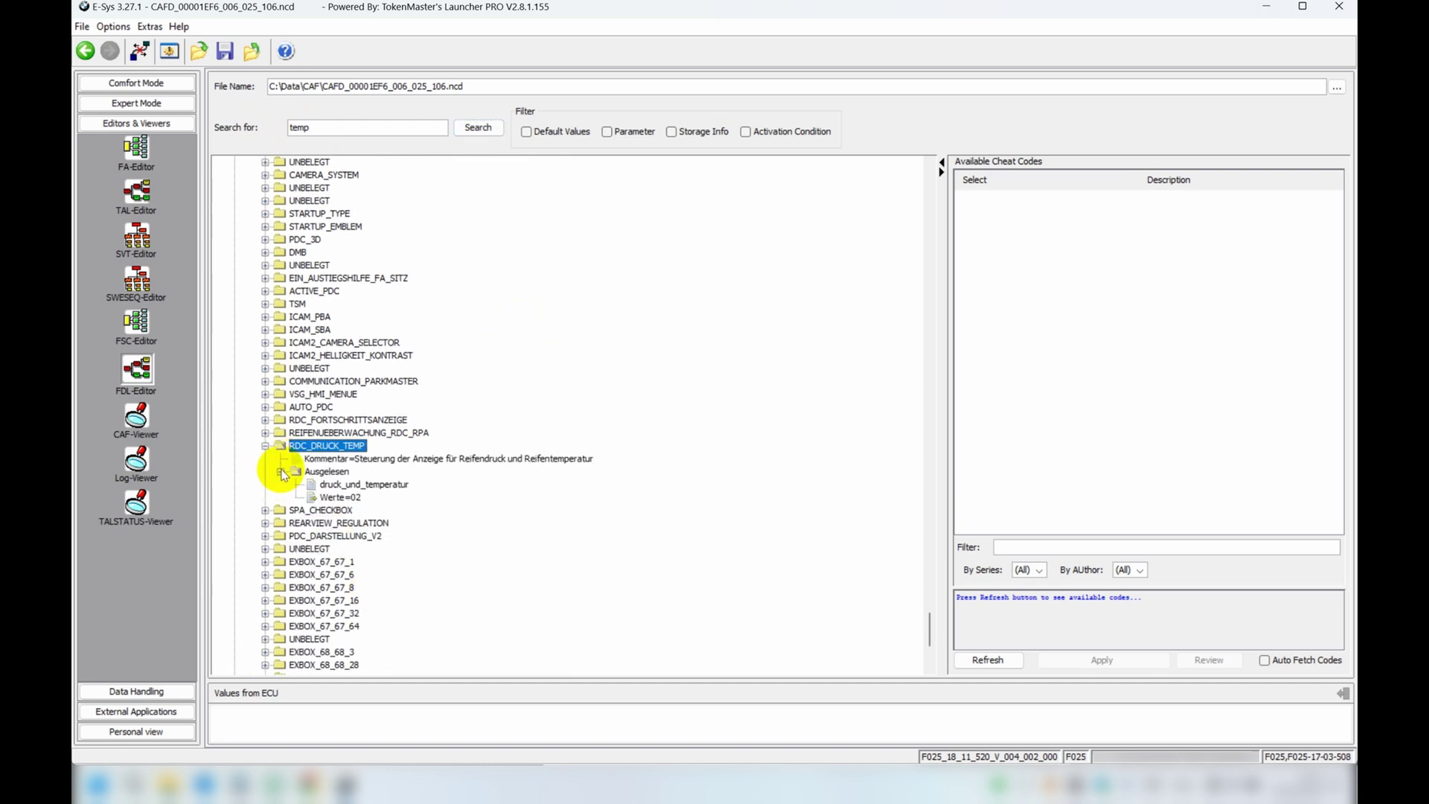
left_click(344, 485)
right_click(346, 491)
left_click(372, 497)
left_click(376, 484)
left_click(378, 499)
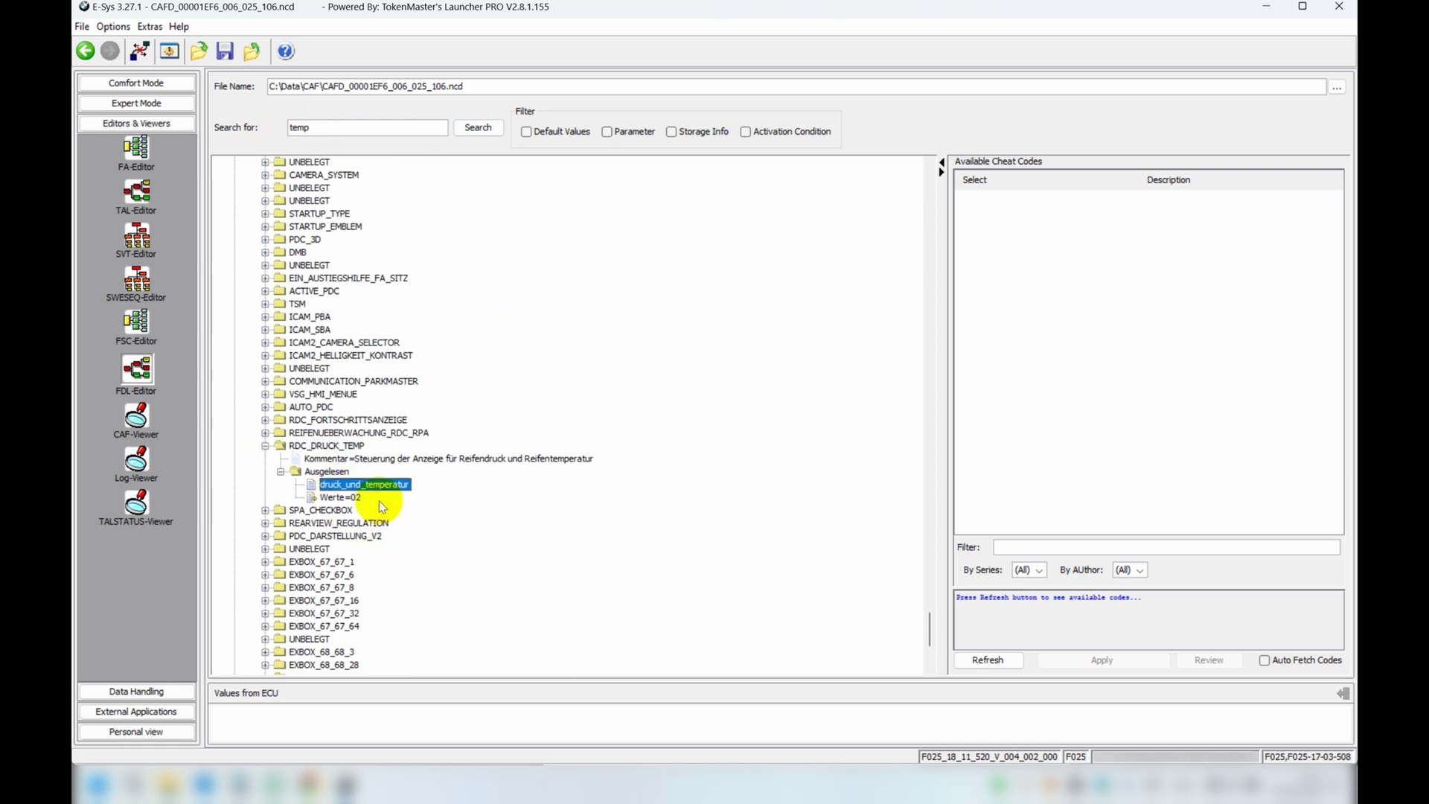
left_click(311, 488)
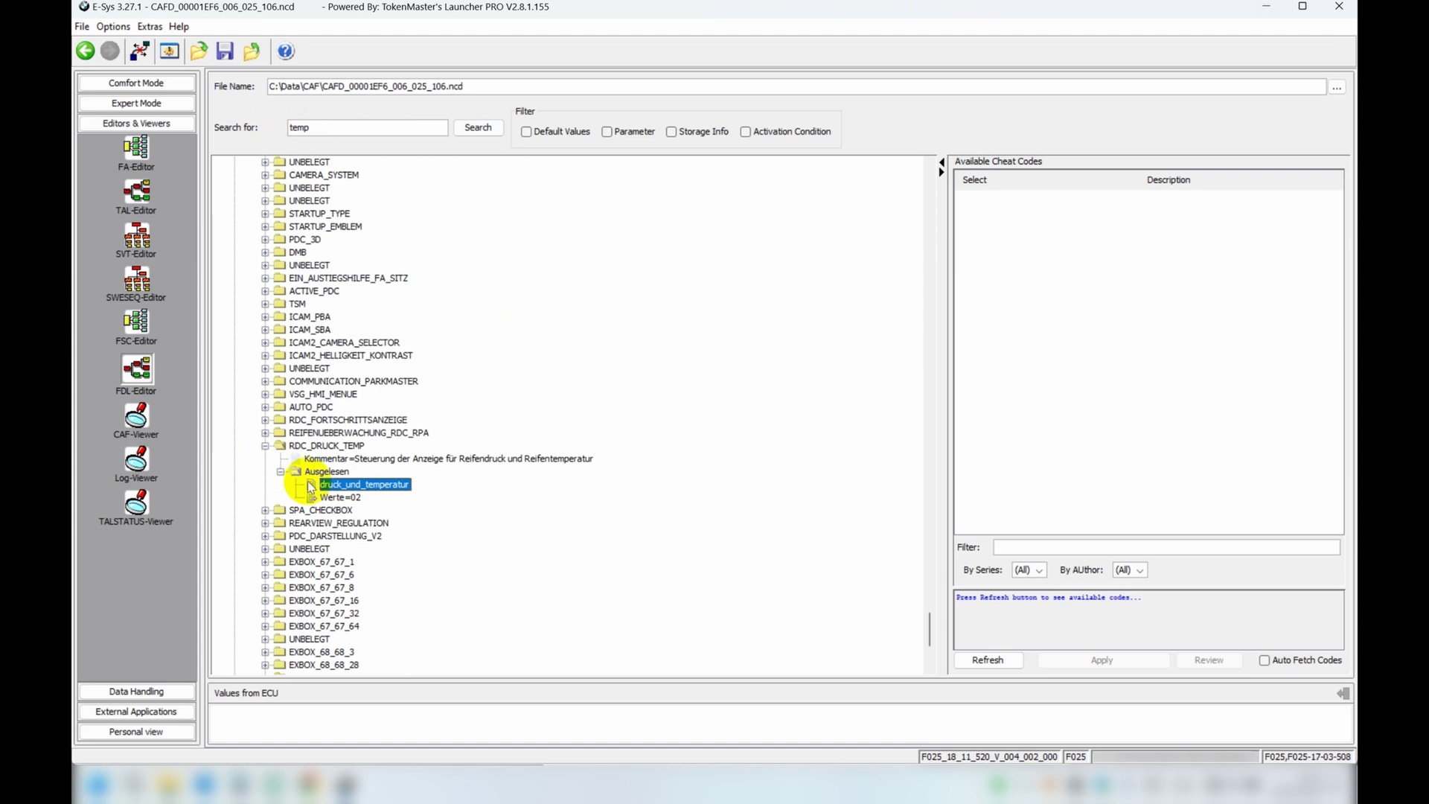
Save the edited head unit coding data in CAFD_00001EF6_006_025_106.ncd
left_click(224, 51)
left_click(305, 127)
type("temp")
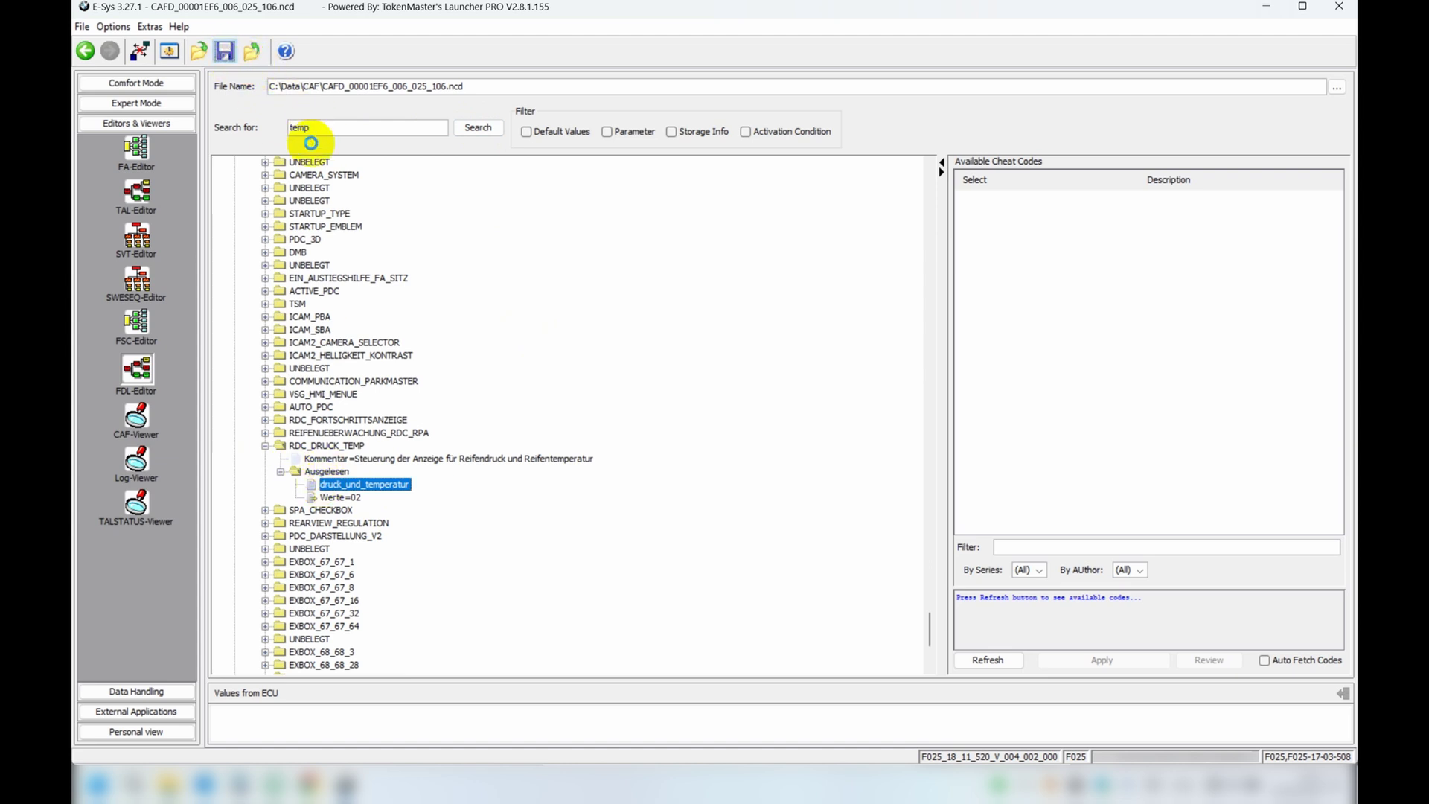
left_click(304, 128)
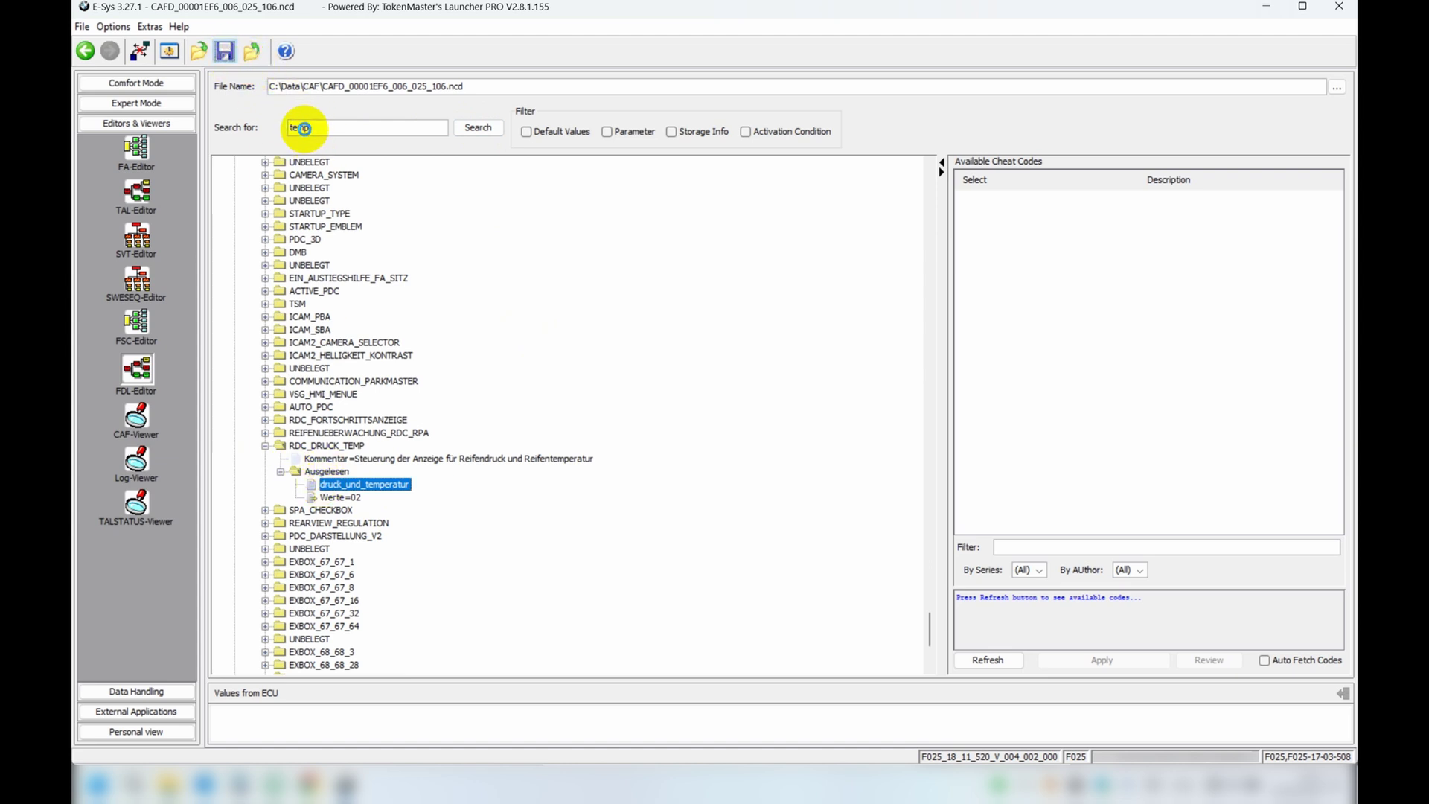
left_click(413, 192)
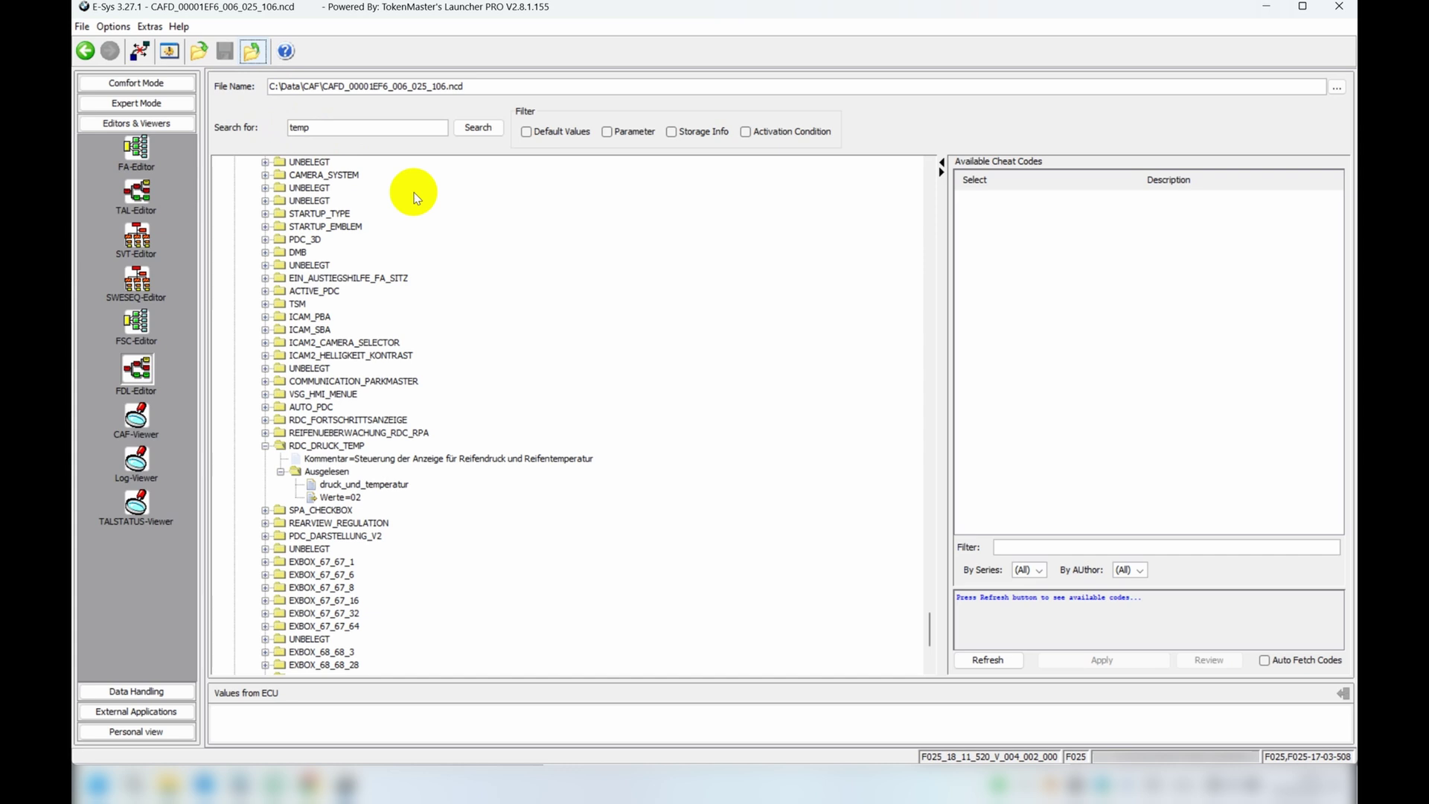
Return to the coding view, write CAFD_00001EF6_006_025_106 to HU_NBT2 with FDL coding, and close the progress window
left_click(86, 50)
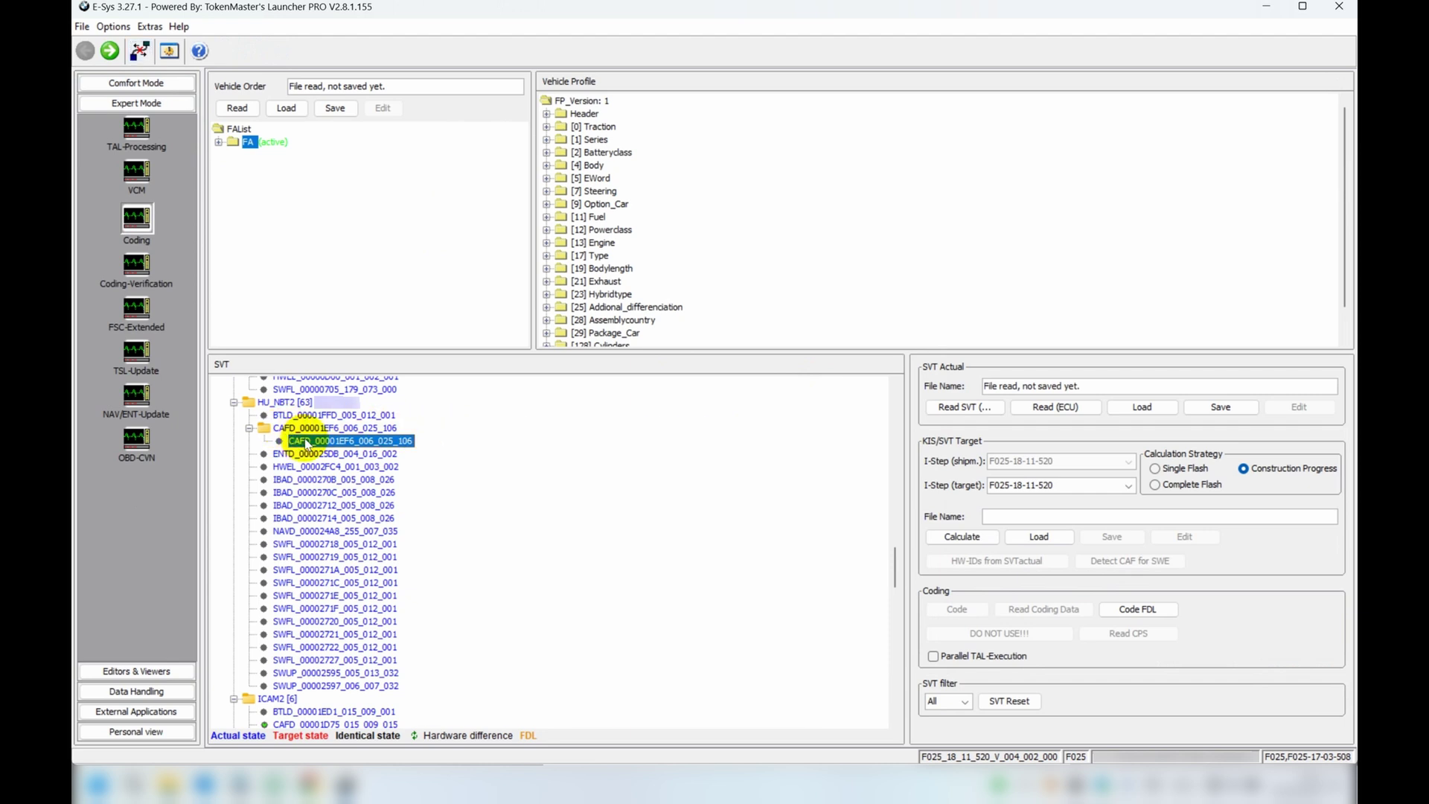
left_click(1136, 610)
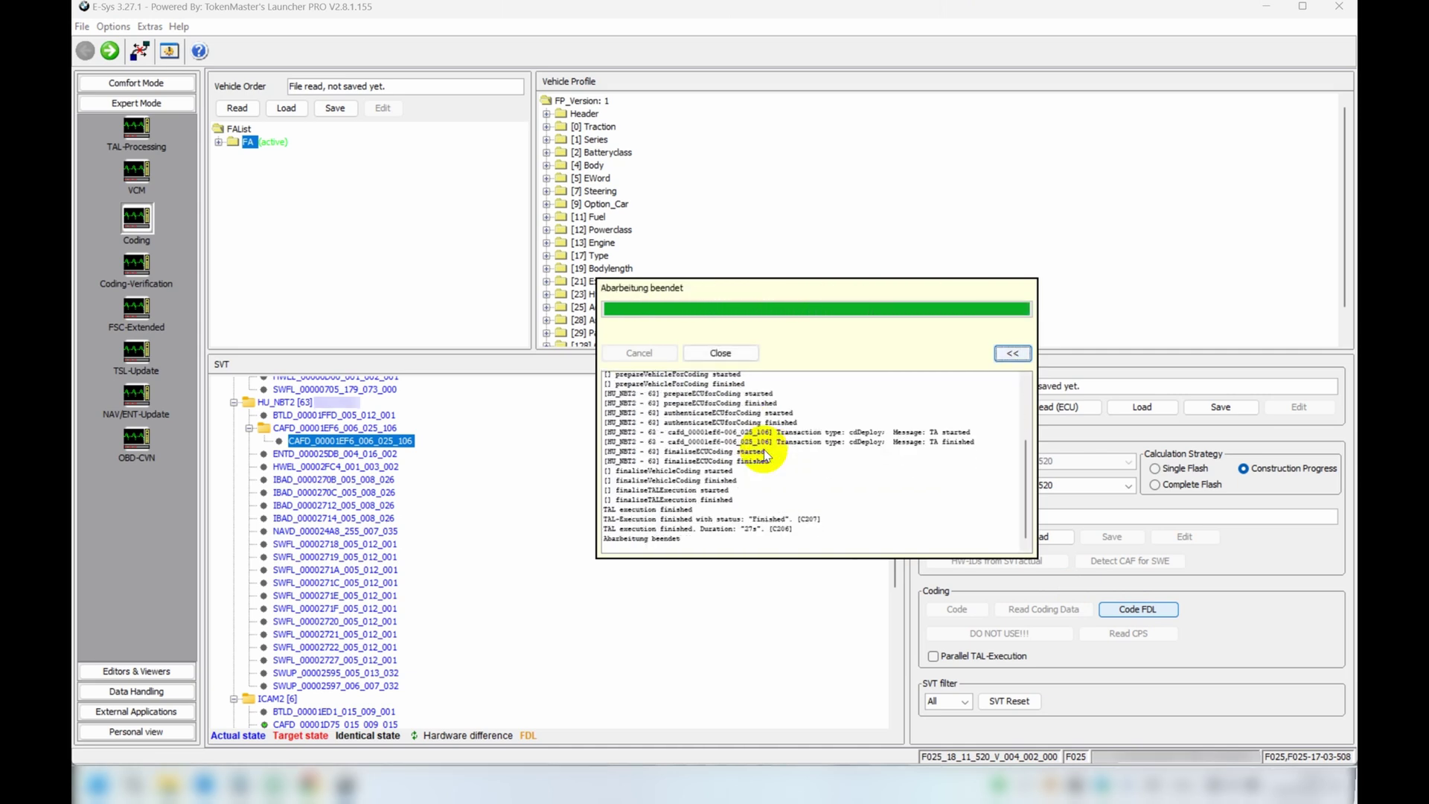
left_click(721, 352)
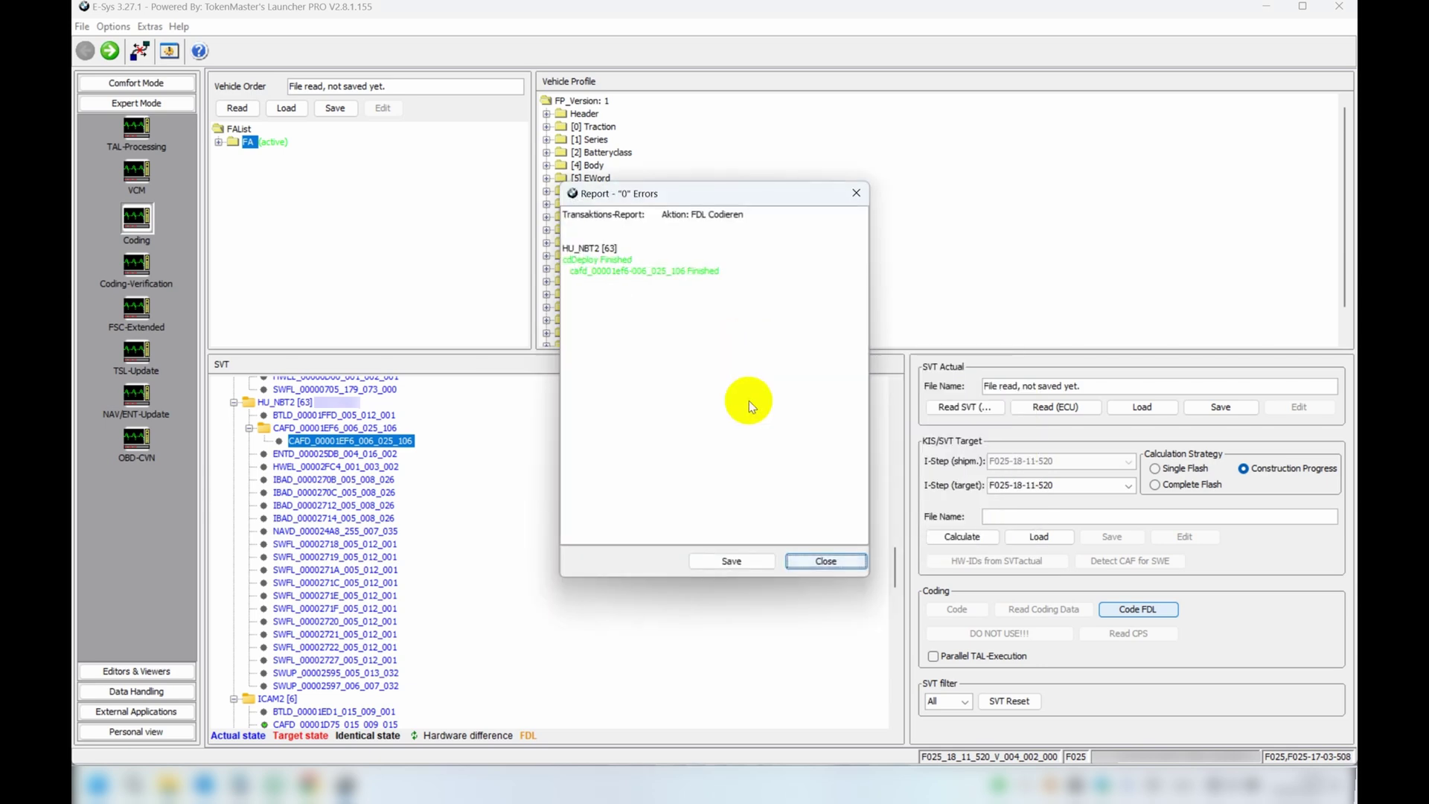